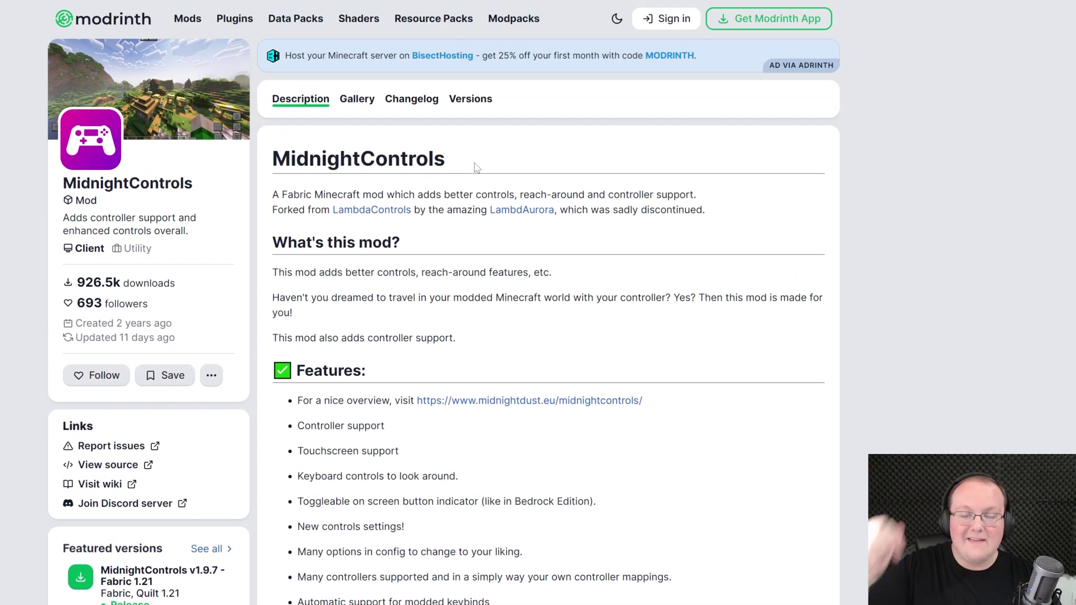
Scroll through the MidnightControls description and its Fabric controller features list
scroll(454, 170, down, 2)
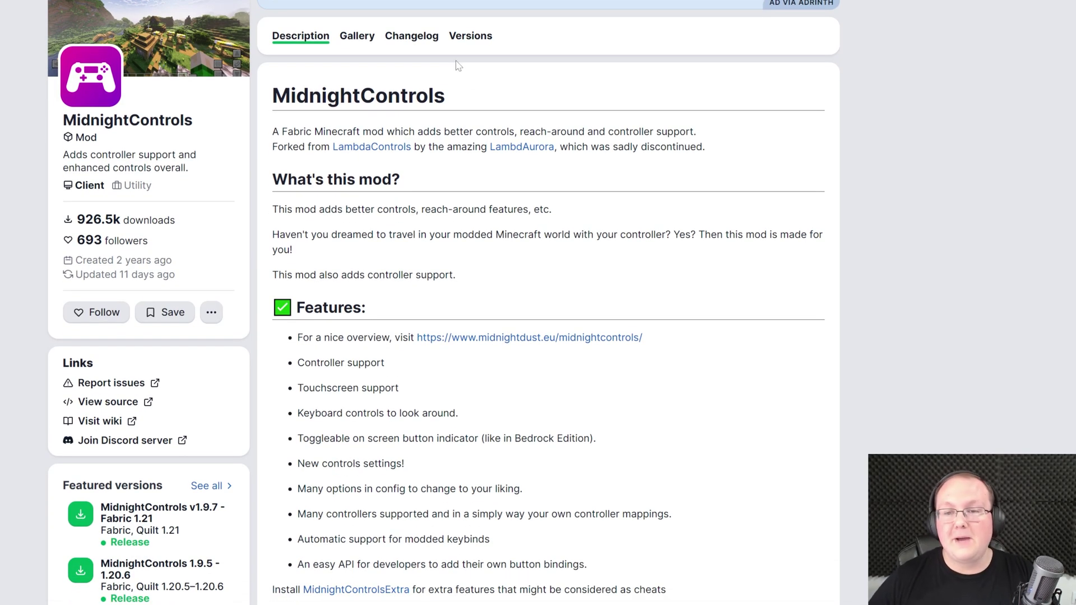
Download MidnightControls v1.9.7 for Fabric 1.21, saving midnightcontrols-1.9.7+1.21.jar to Downloads
click(463, 37)
scroll(463, 39, down, 3)
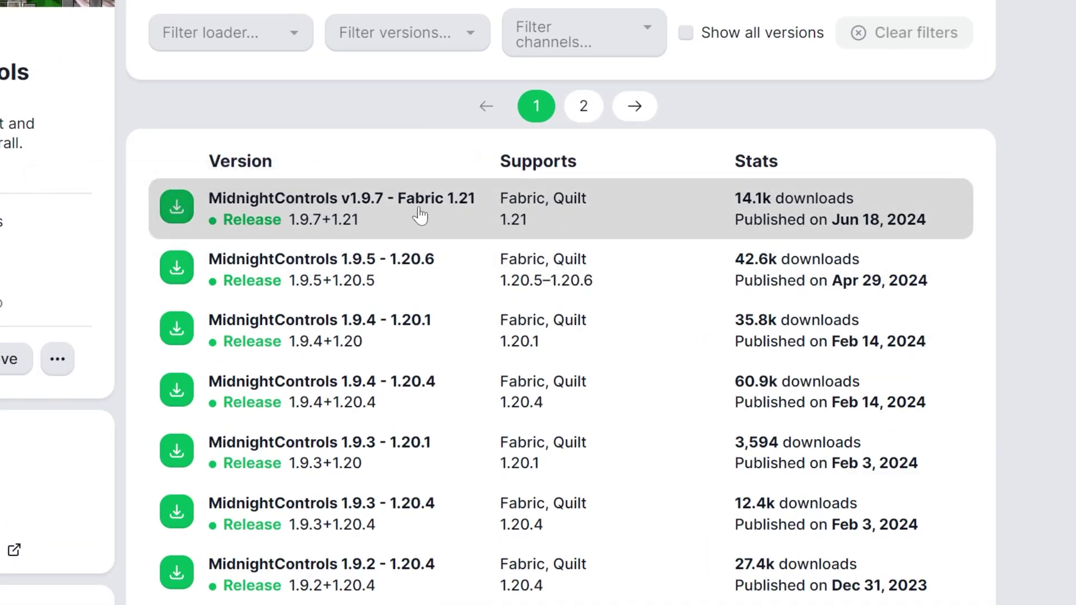
click(177, 207)
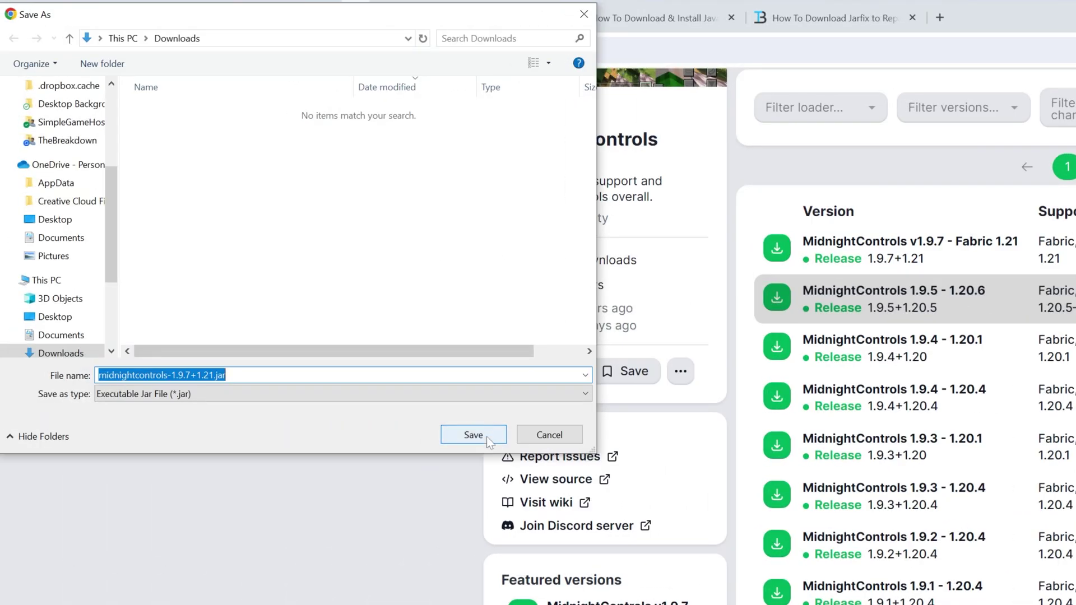
click(486, 436)
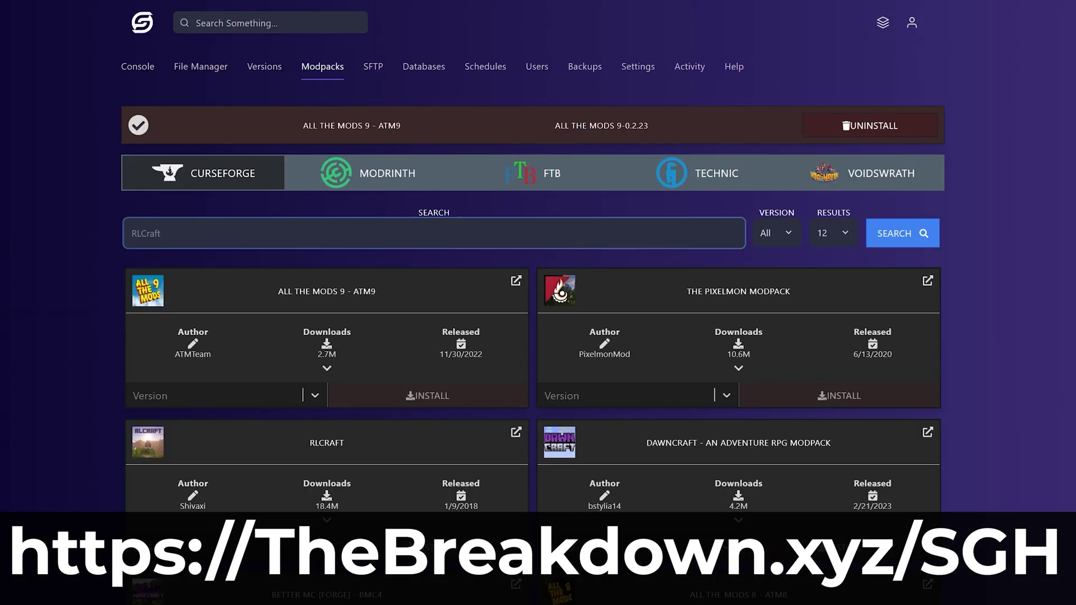
text(Pixelmon)
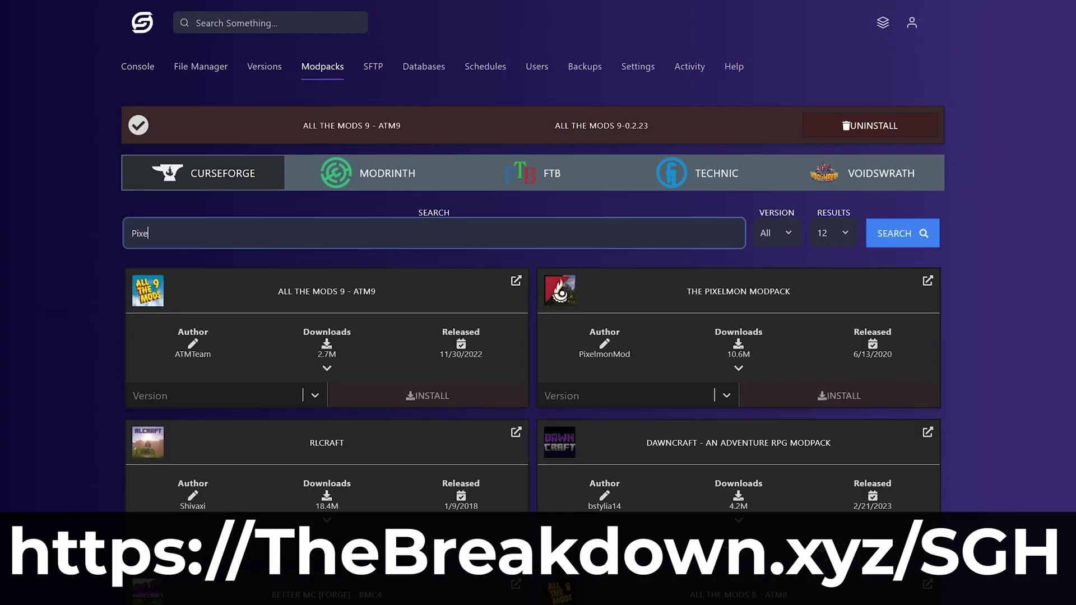
key(Return)
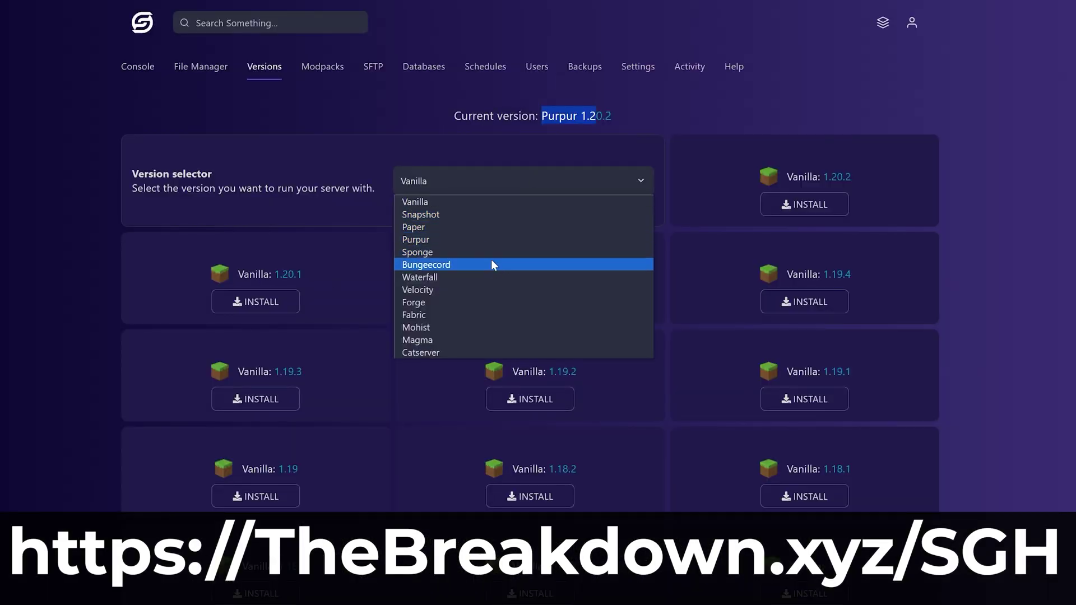
click(491, 302)
click(784, 208)
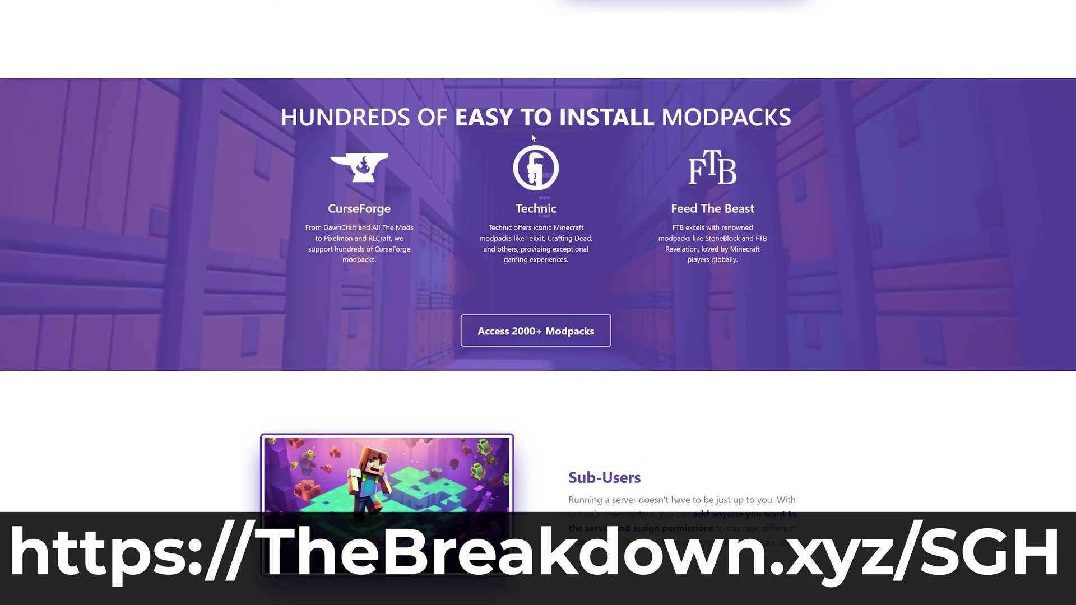
drag(532, 135, 291, 134)
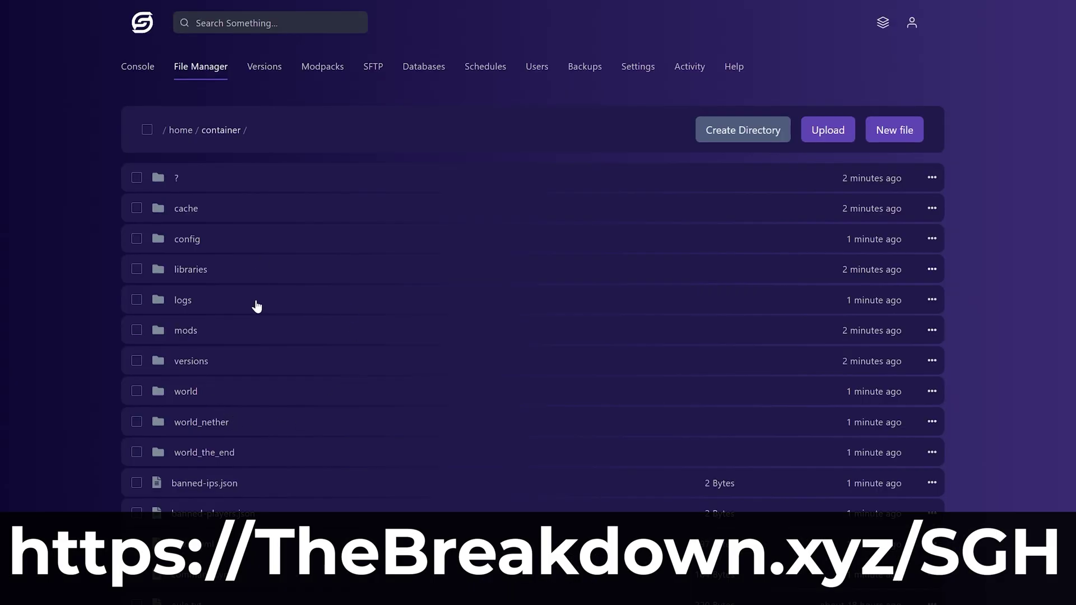
scroll(255, 304, down, 5)
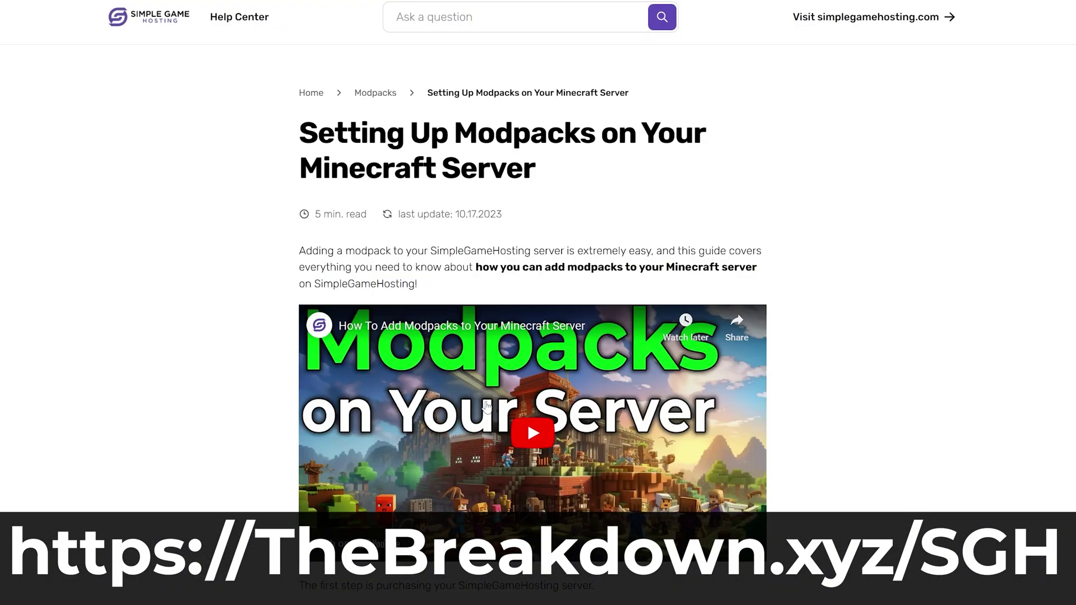
scroll(483, 402, down, 20)
scroll(482, 402, down, 15)
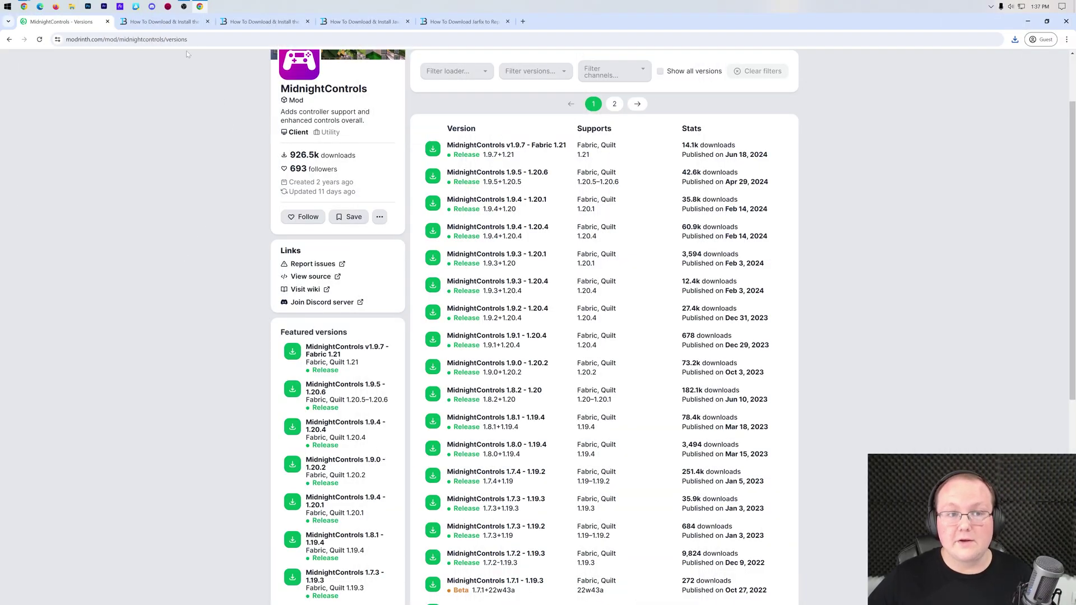
Go to the Fabric API page on CurseForge and list its downloadable files
click(162, 21)
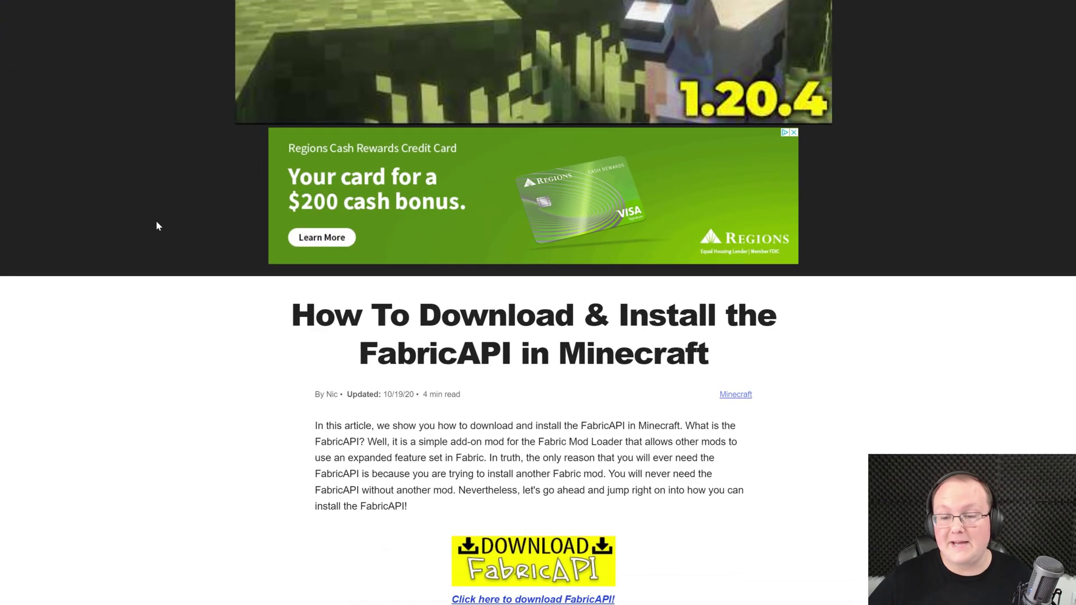
scroll(157, 225, down, 1)
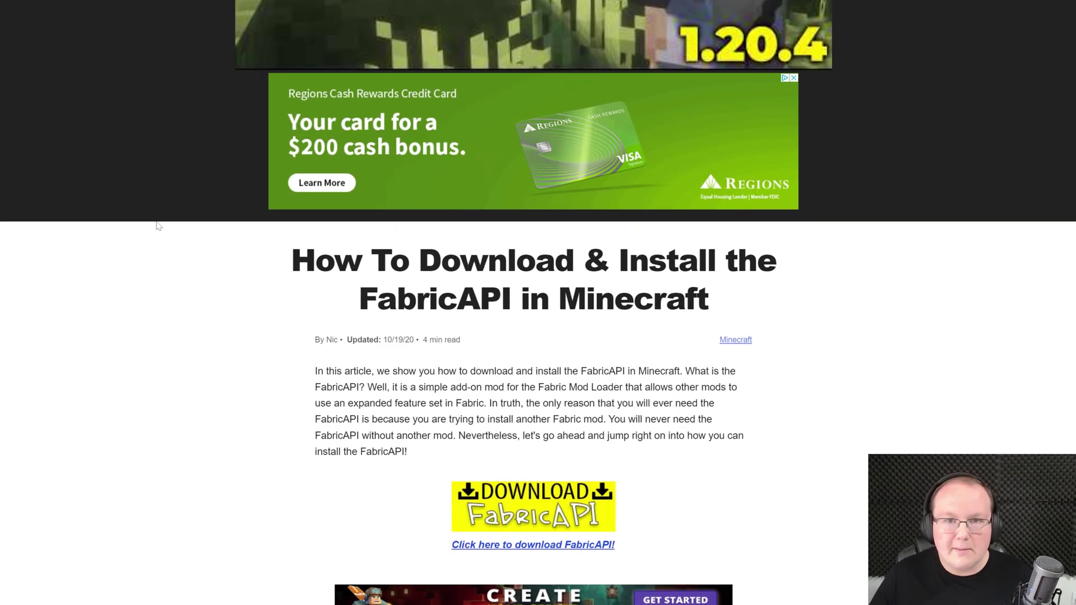
scroll(163, 240, down, 2)
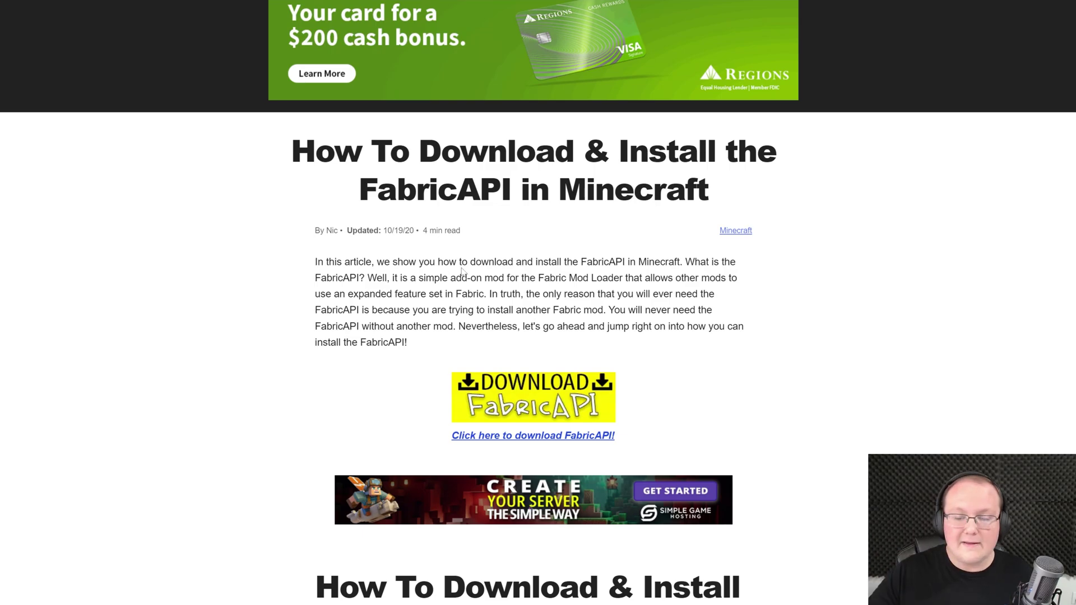
scroll(537, 303, down, 1)
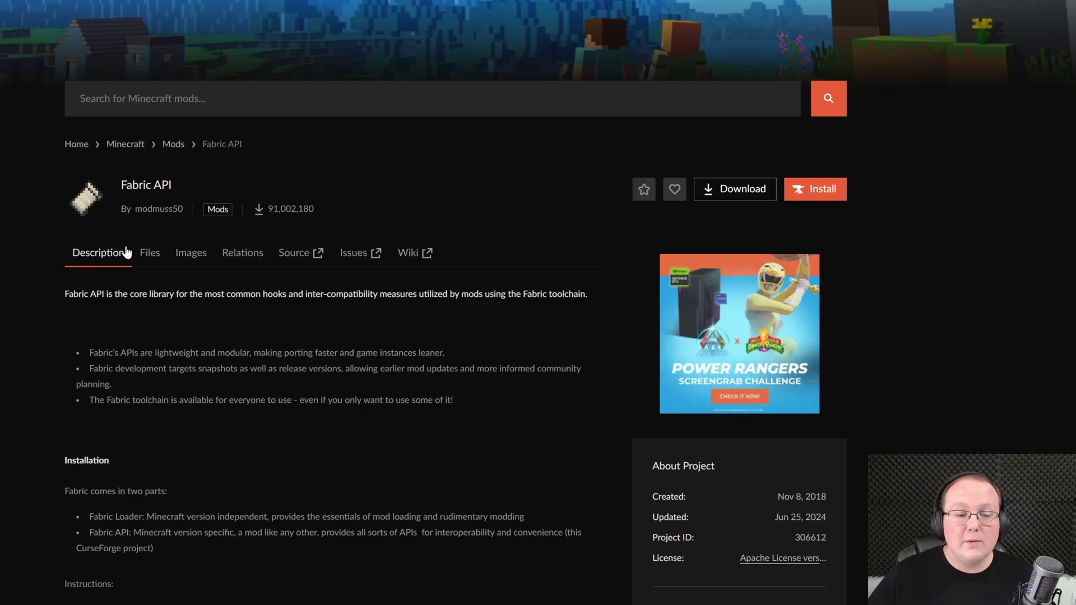
click(149, 252)
Download and save the Fabric API 0.100.4+1.21 file
scroll(392, 271, down, 1)
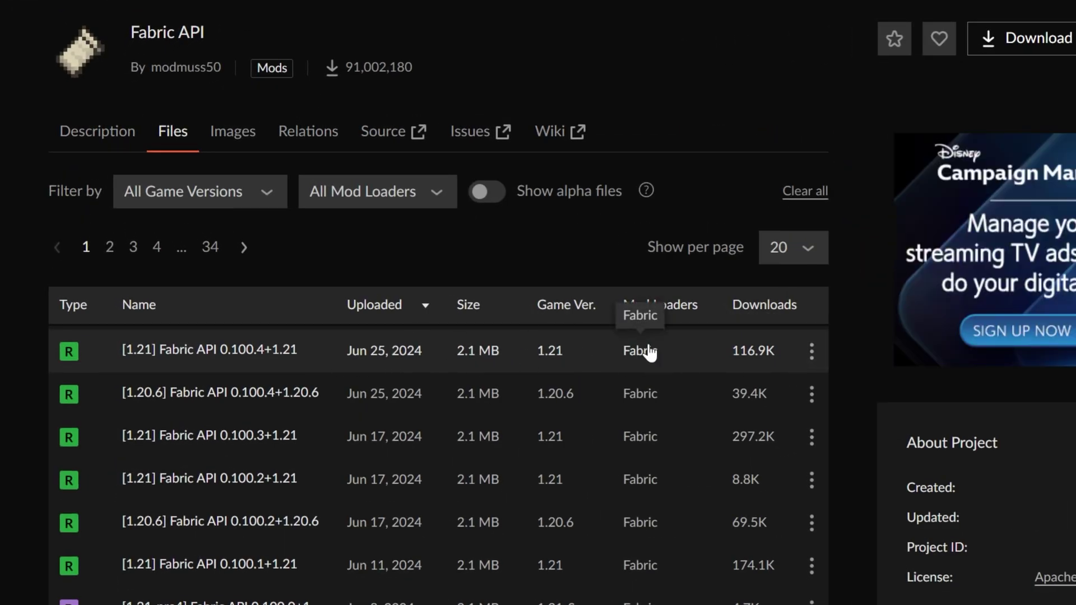
scroll(650, 351, down, 1)
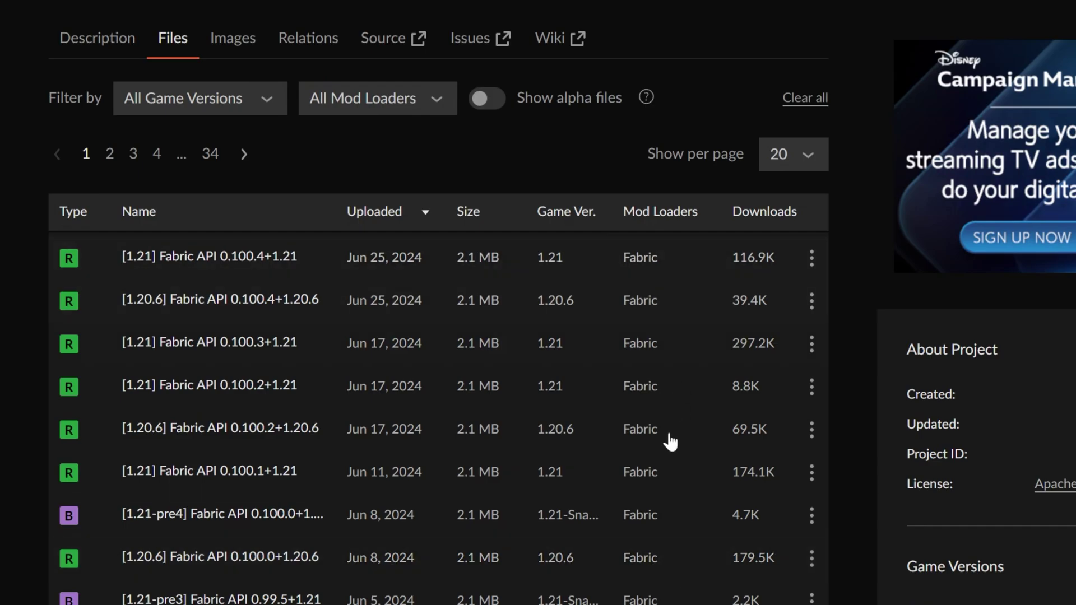
click(811, 258)
click(819, 341)
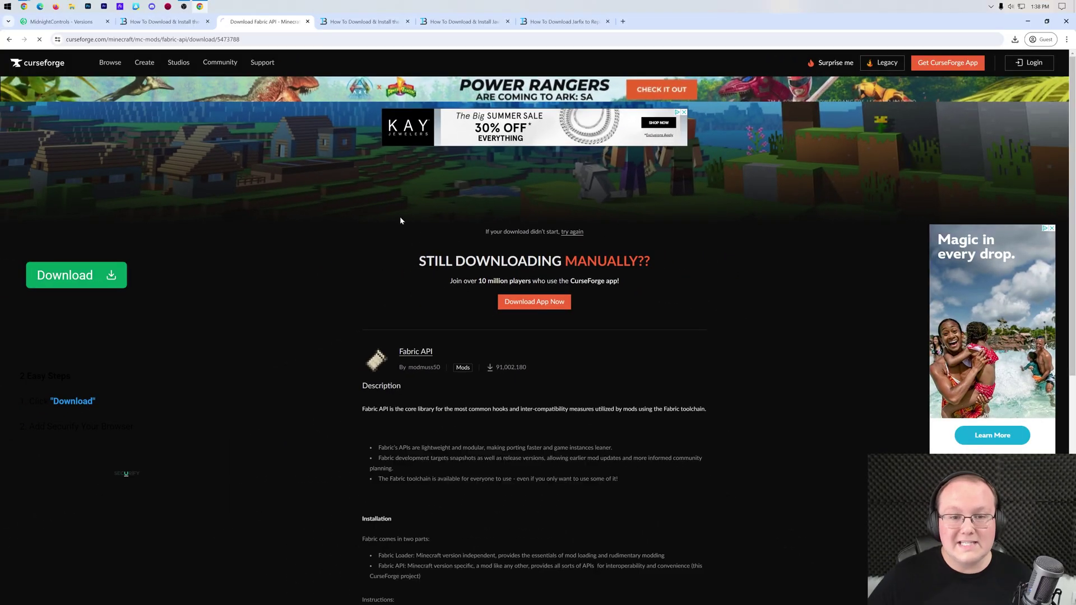
click(262, 250)
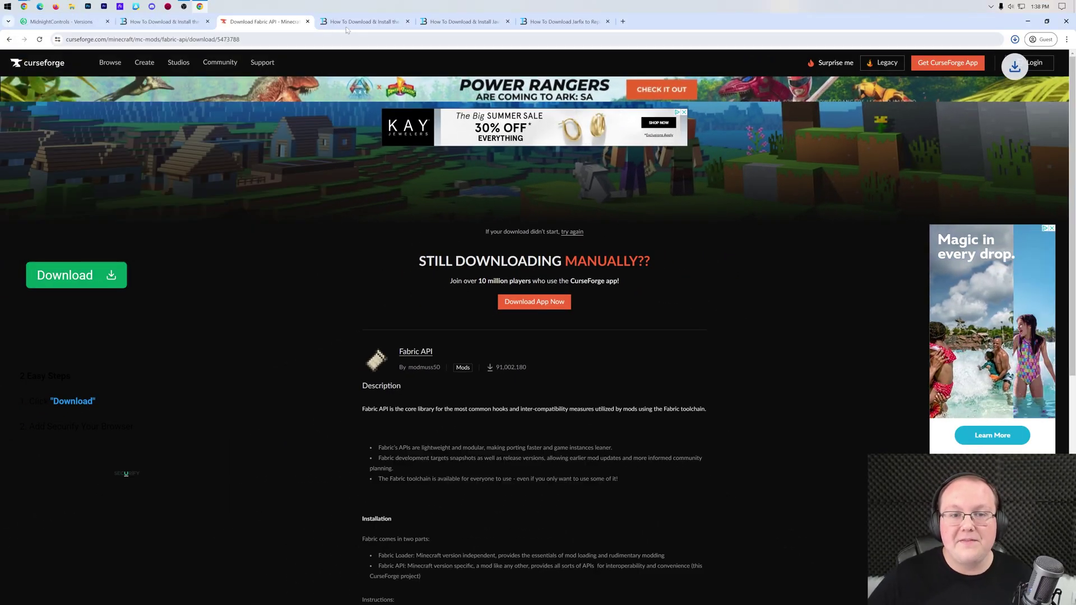
click(353, 21)
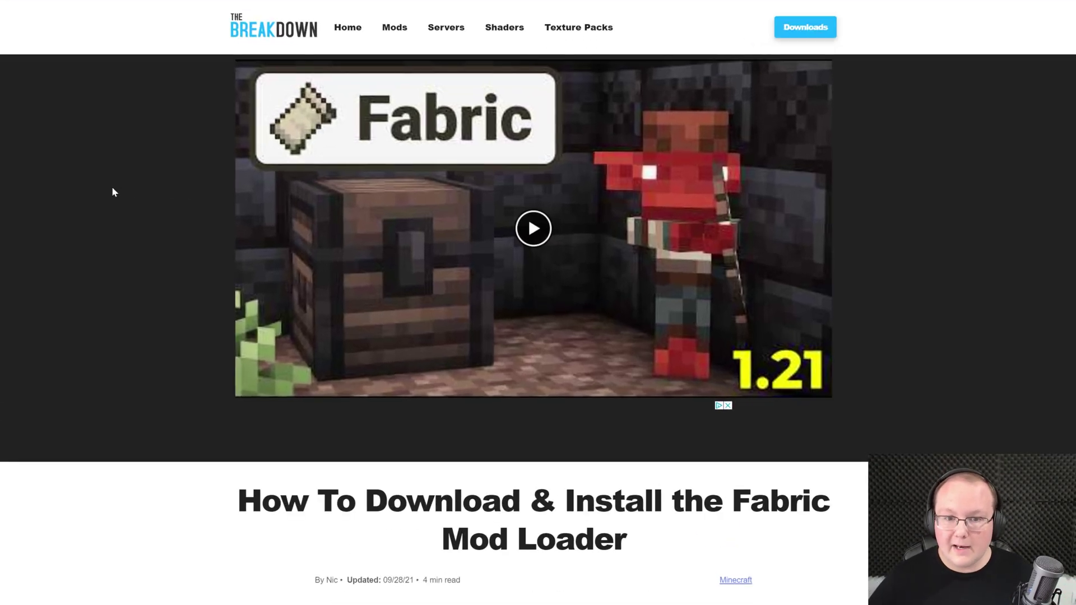
Download the universal Fabric installer, fabric-installer-1.0.1.jar, into Downloads
scroll(112, 189, down, 2)
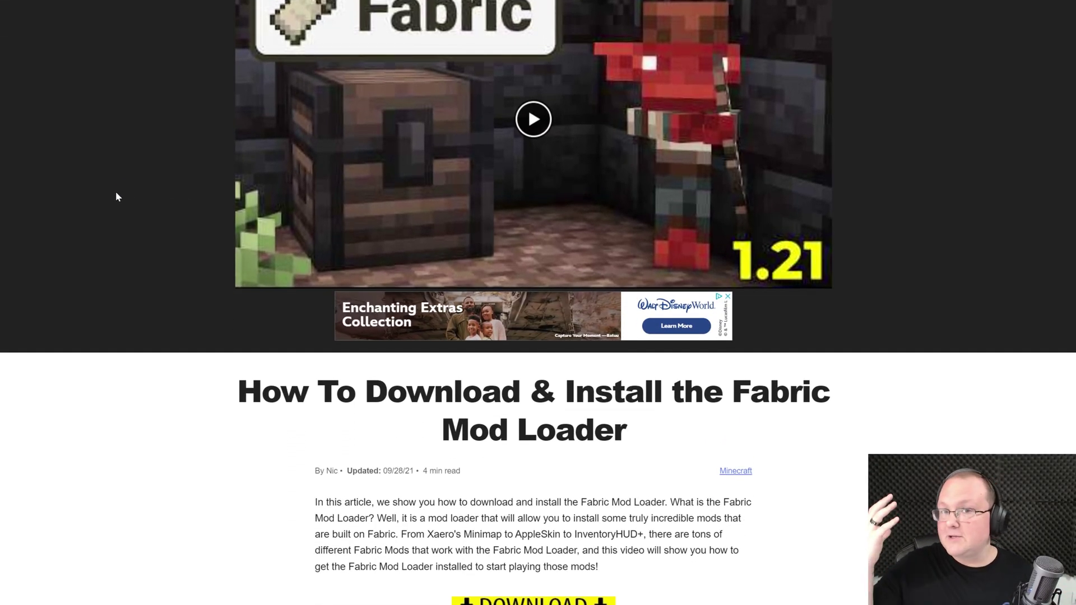
scroll(116, 193, up, 2)
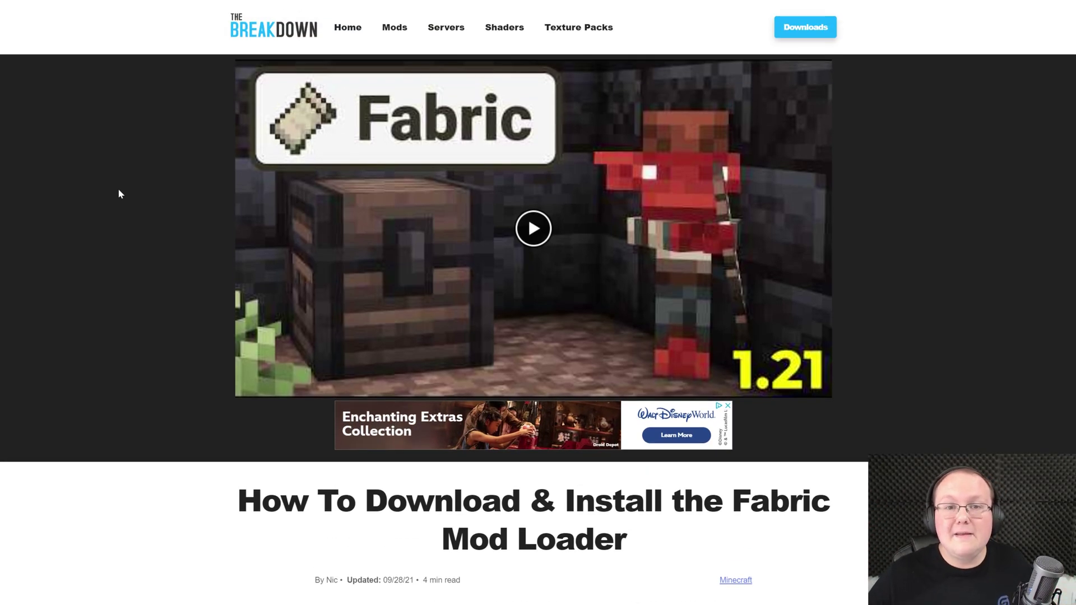
scroll(119, 188, down, 5)
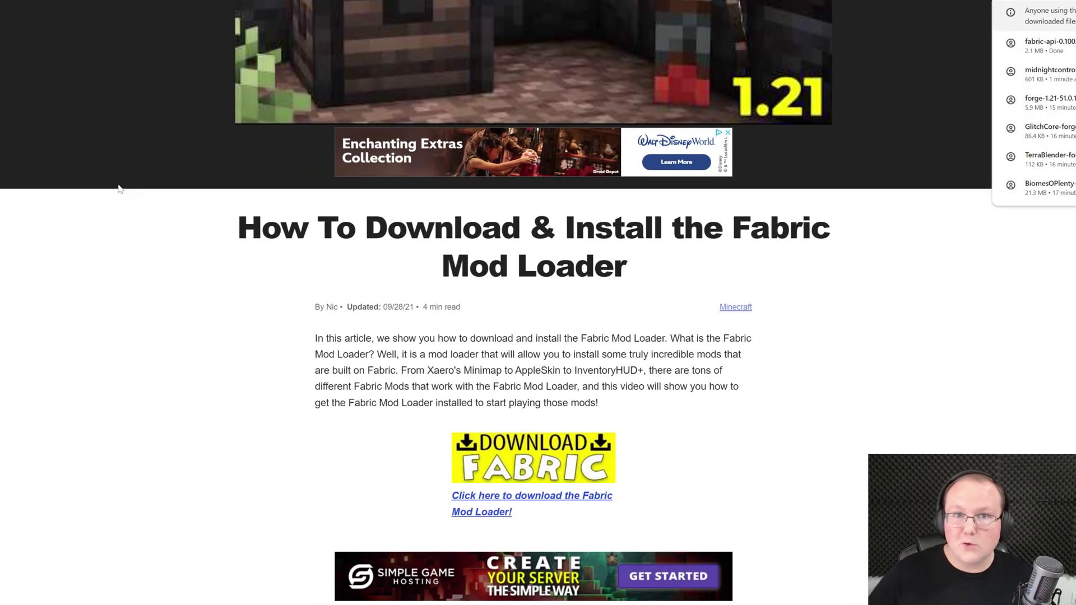
scroll(119, 188, down, 4)
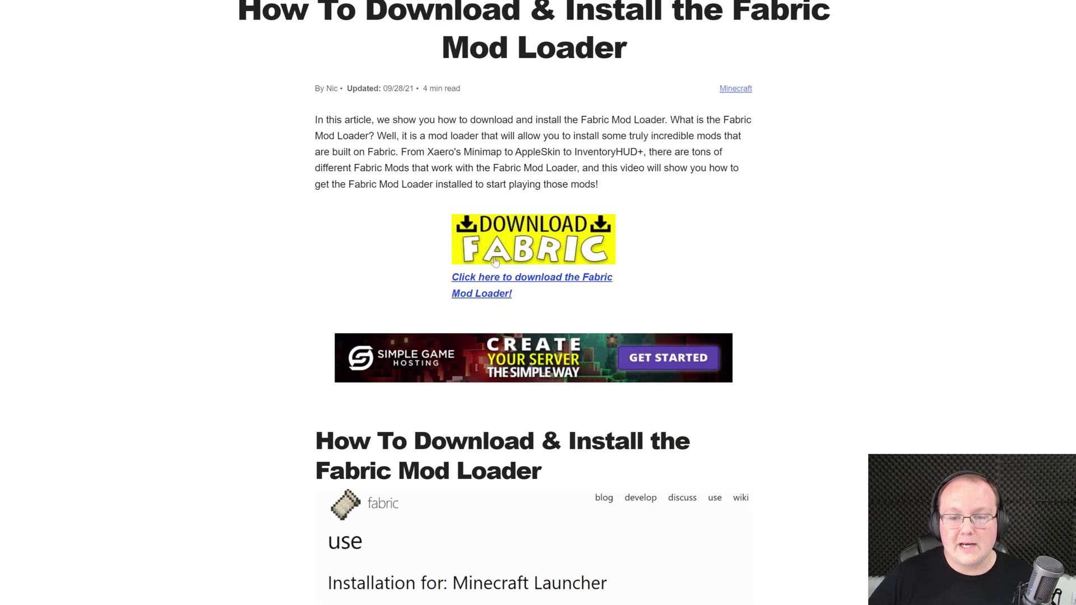
click(495, 261)
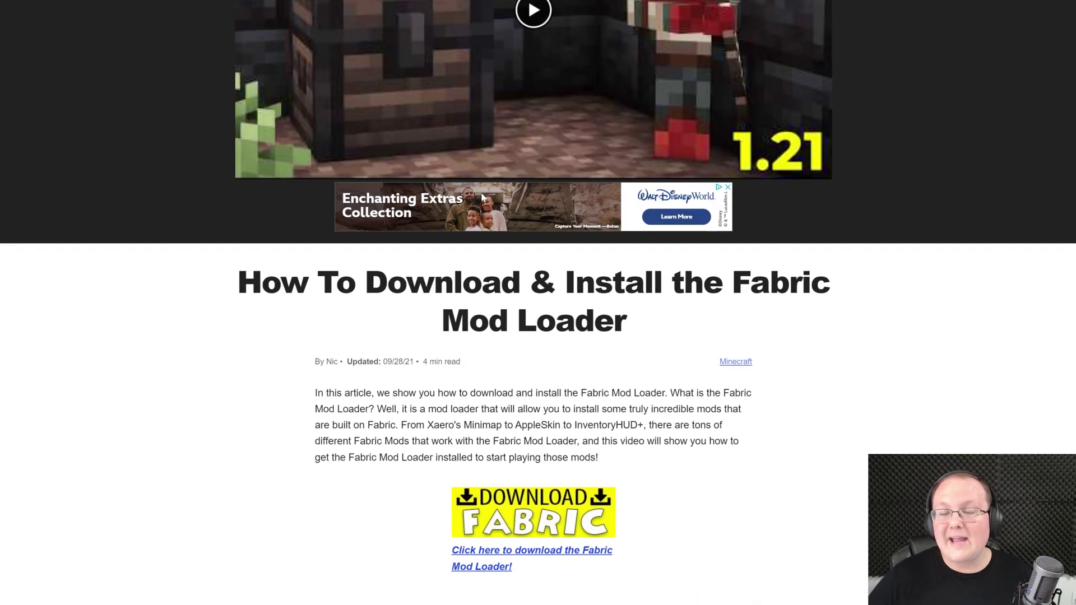
scroll(381, 206, up, 8)
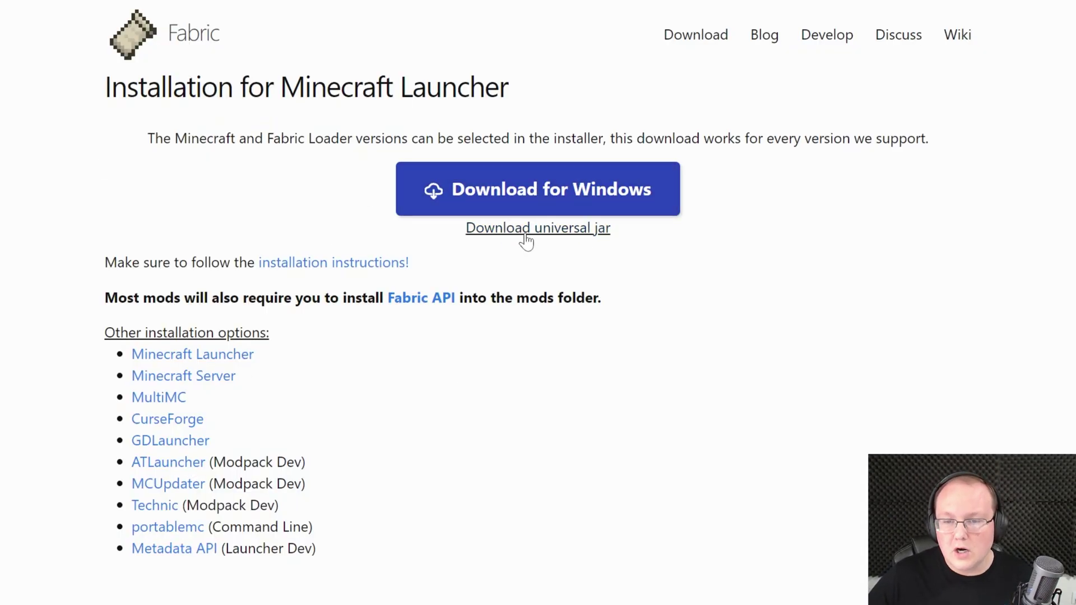
click(544, 236)
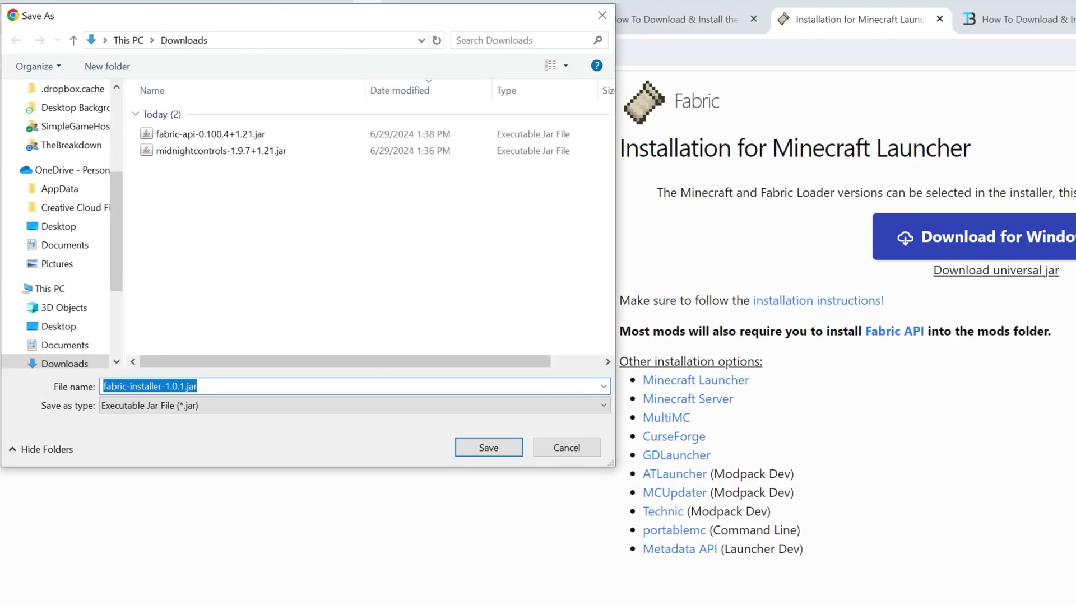
click(481, 448)
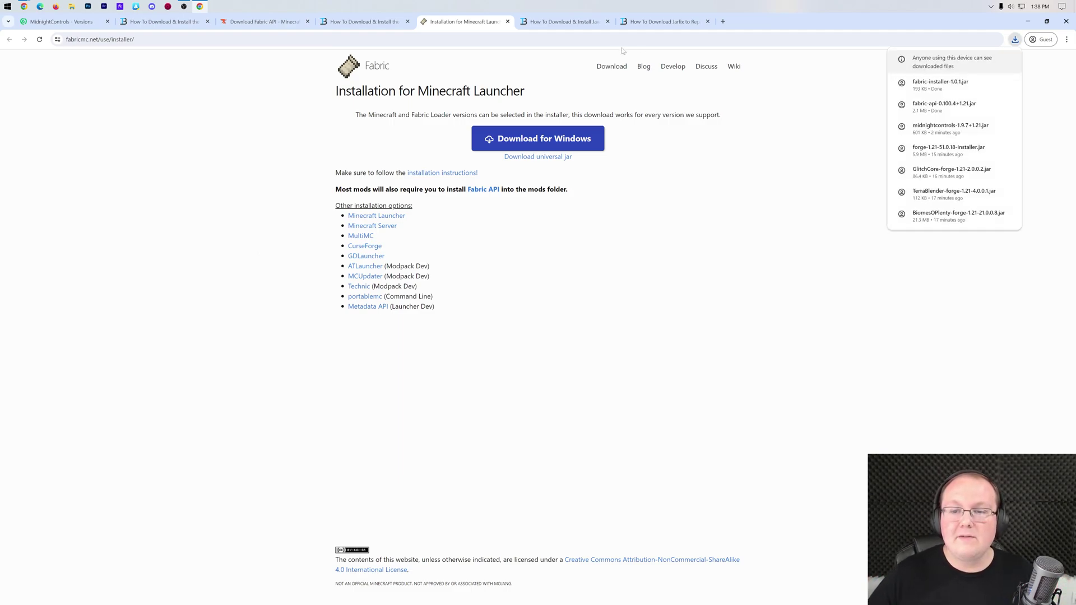
key(super+d)
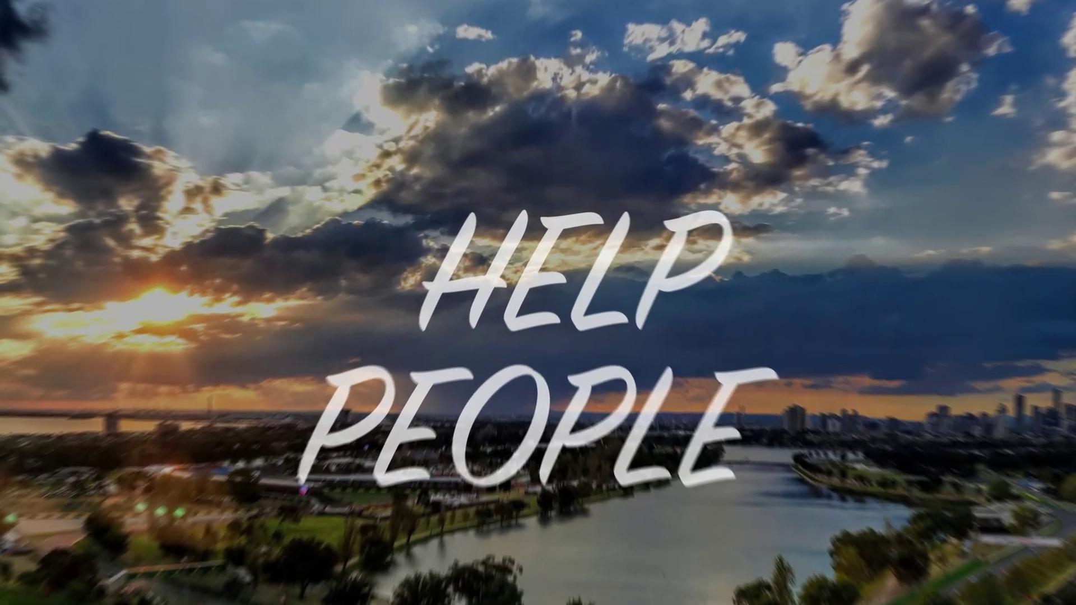
Move the three downloaded jar files from Downloads onto the desktop
key(super+e)
click(185, 220)
click(201, 237)
drag(391, 332, 290, 0)
drag(336, 83, 338, 82)
click(836, 159)
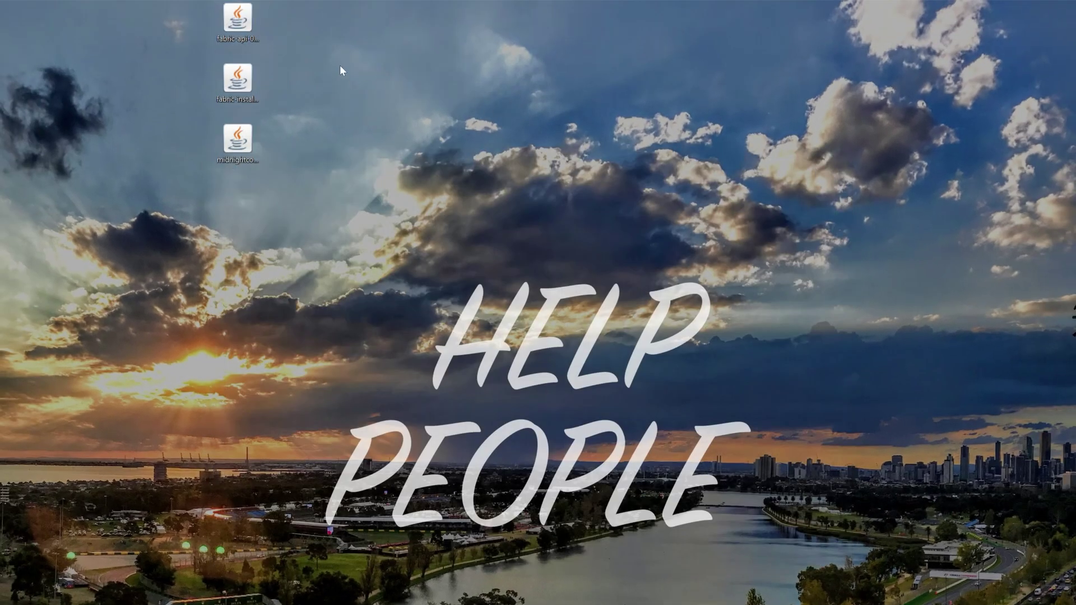
Line up the fabric-installer, MidnightControls and fabric-api jars side by side on the desktop
drag(240, 38, 416, 93)
click(230, 95)
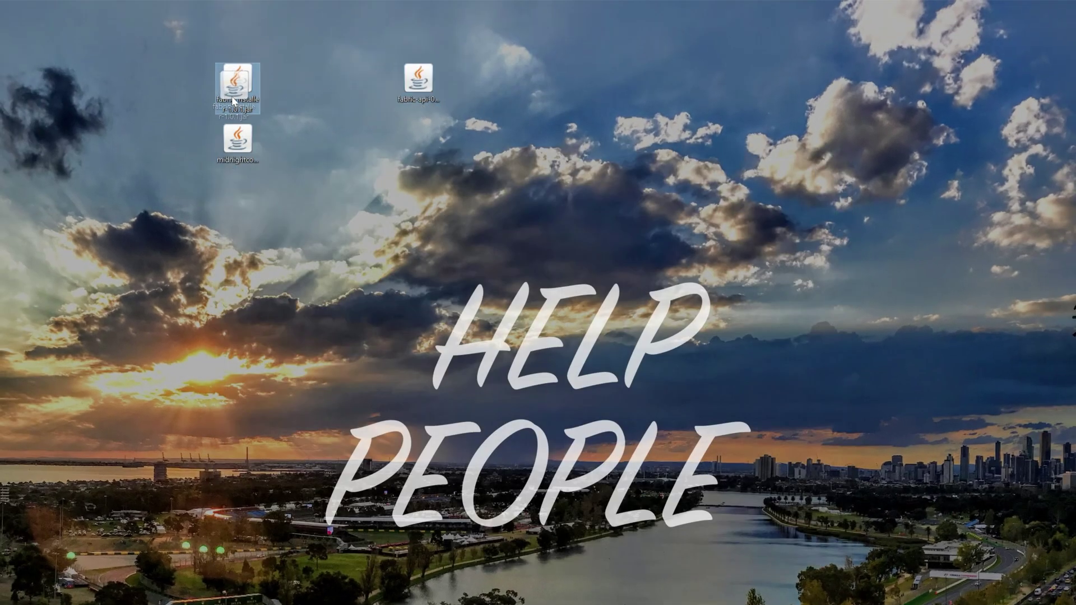
drag(250, 128, 337, 84)
drag(424, 88, 380, 89)
click(292, 142)
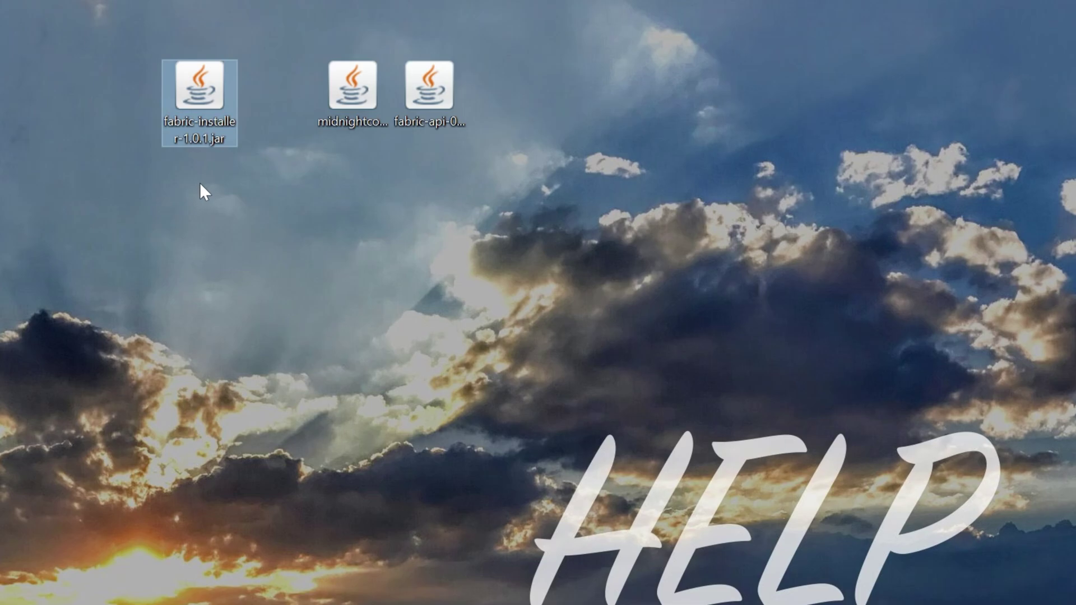
Open fabric-installer-1.0.1.jar with Java(TM) Platform SE binary
right_click(194, 76)
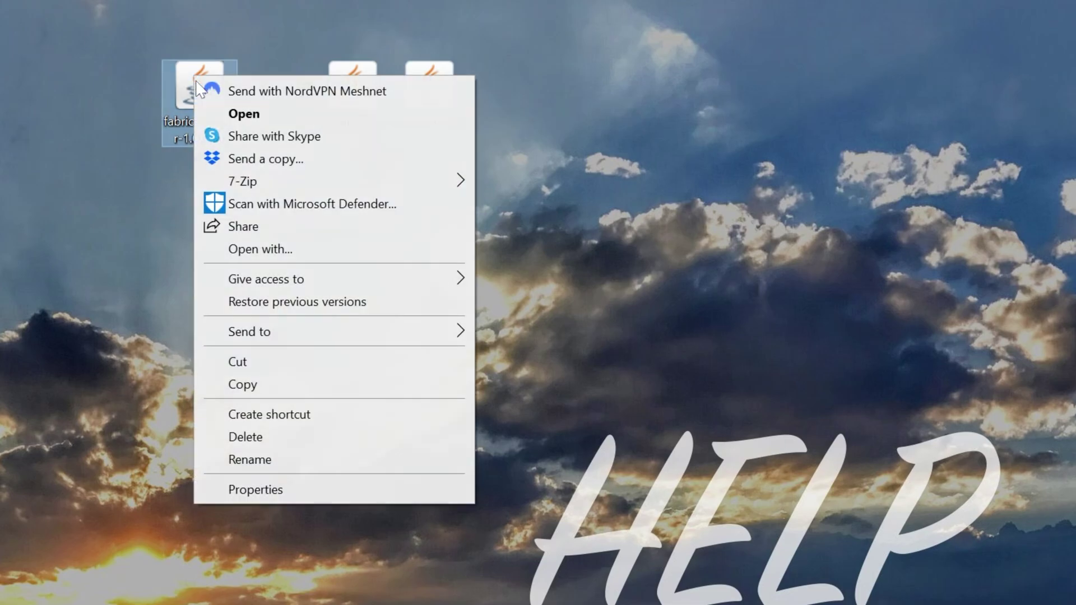
click(268, 251)
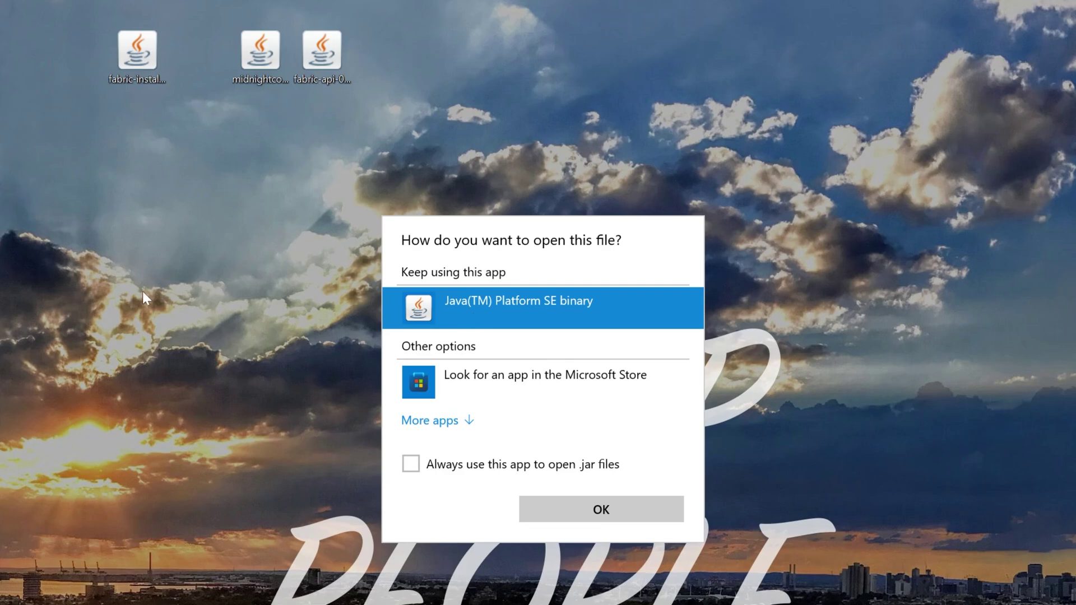
double_click(473, 314)
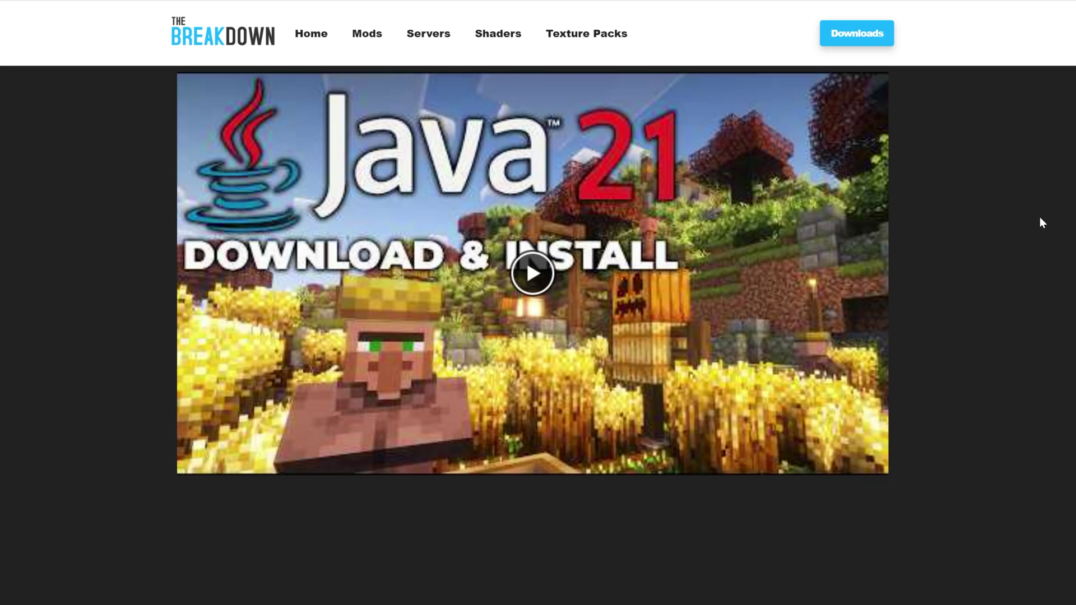
scroll(974, 224, down, 12)
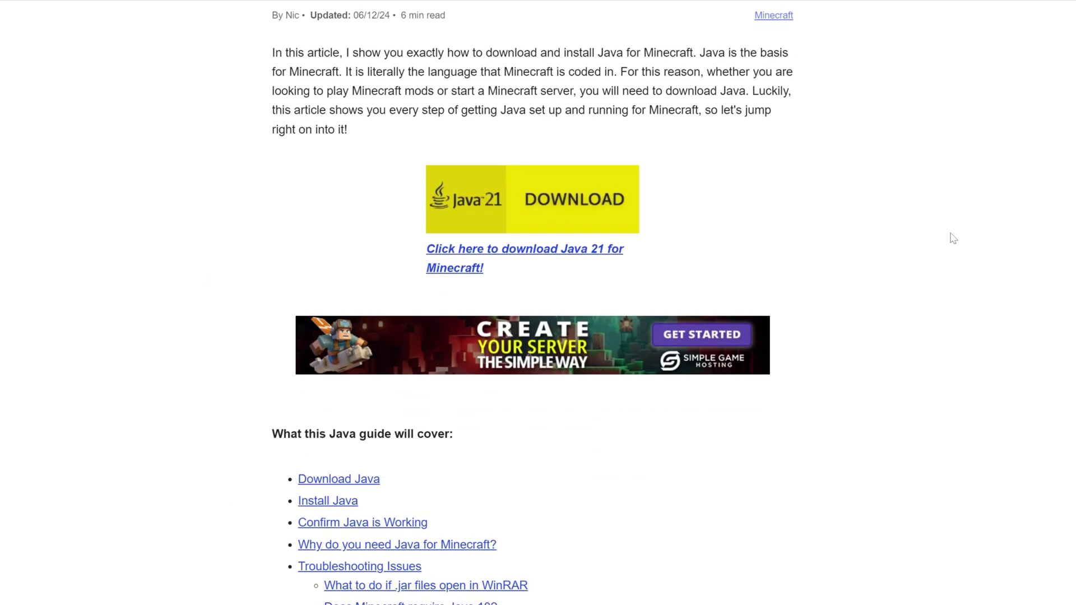
scroll(952, 237, down, 5)
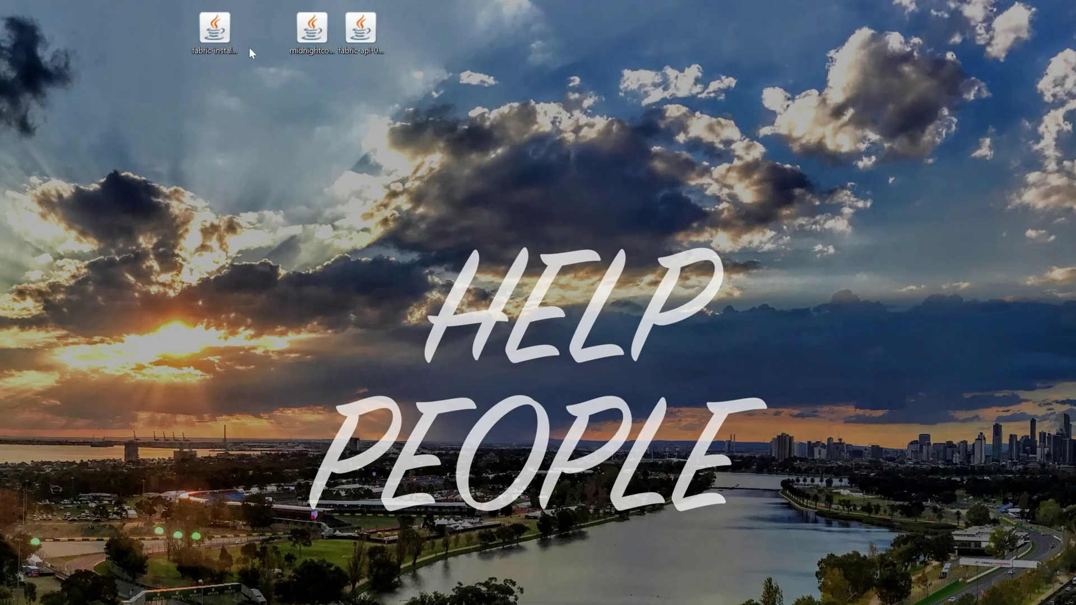
Launch the fabric-installer jar using Java(TM) Platform SE binary
right_click(225, 31)
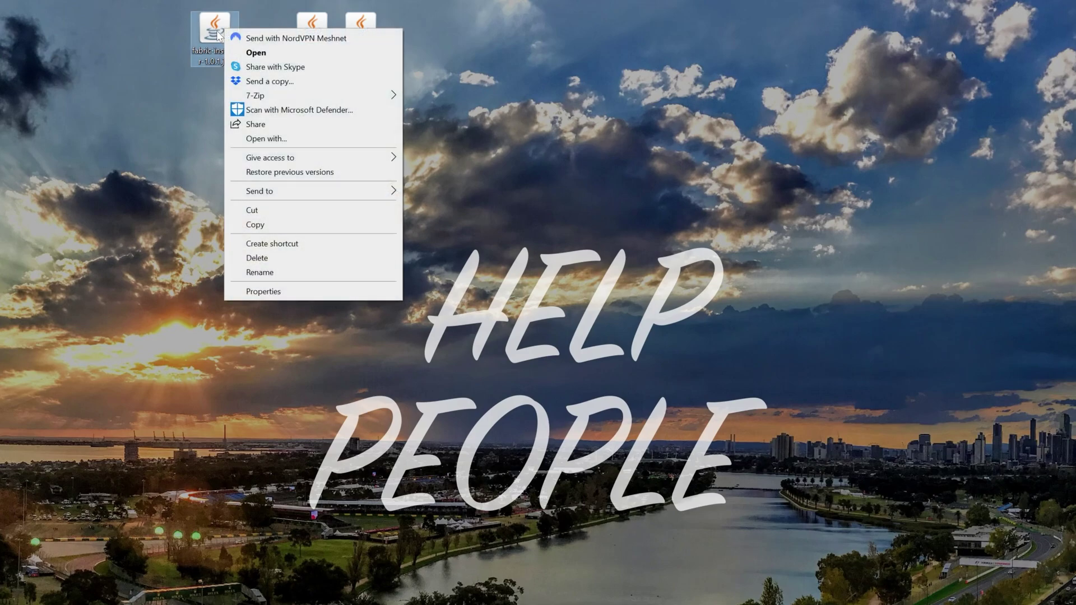
click(268, 137)
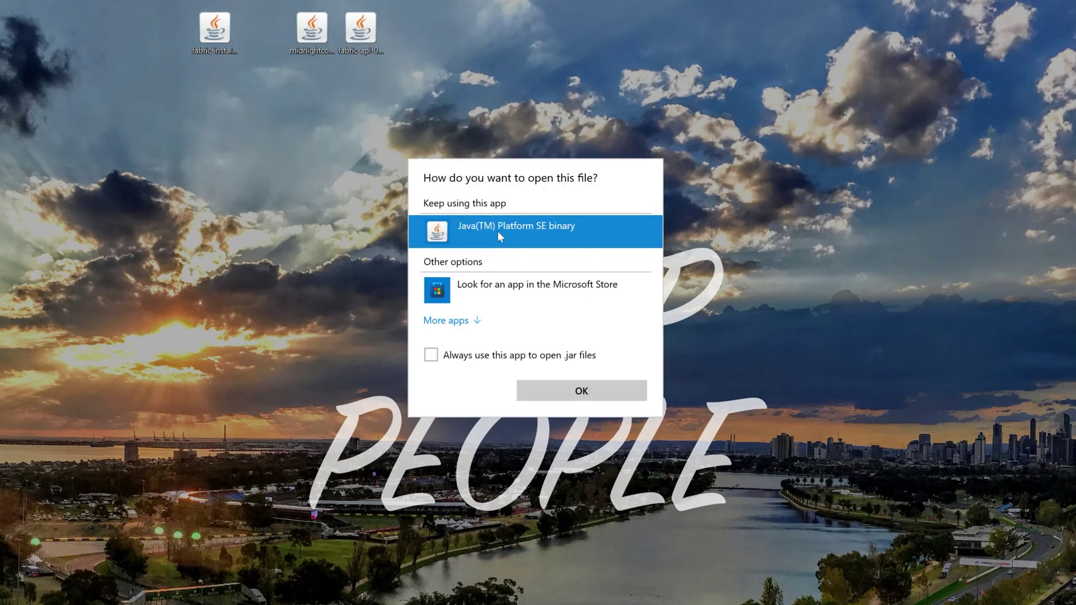
click(588, 390)
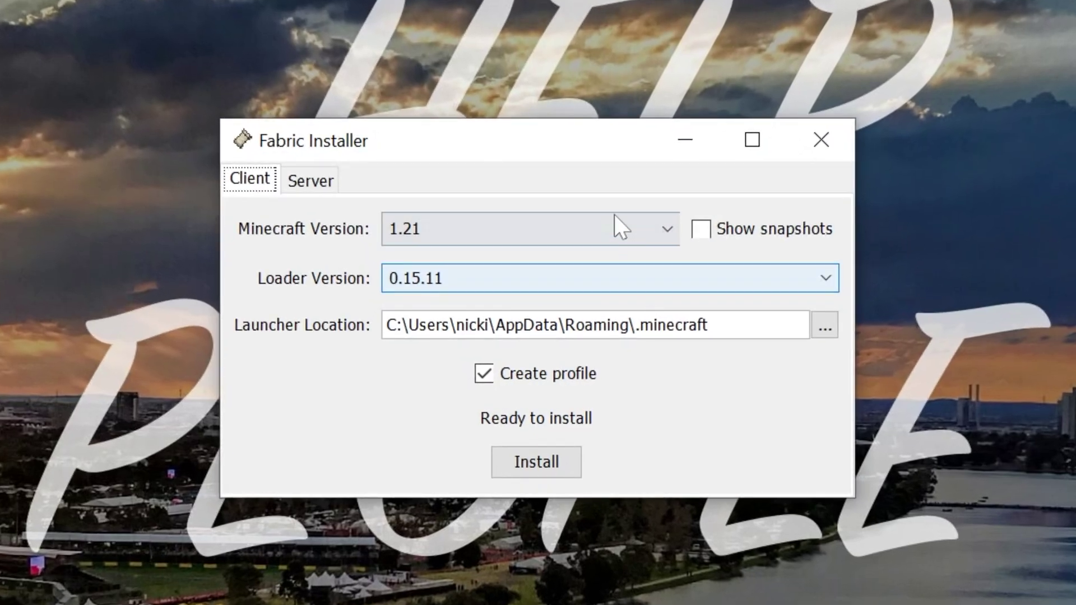
Install Fabric Loader for Minecraft 1.21, close the installer and delete its jar
click(612, 218)
click(585, 249)
click(557, 474)
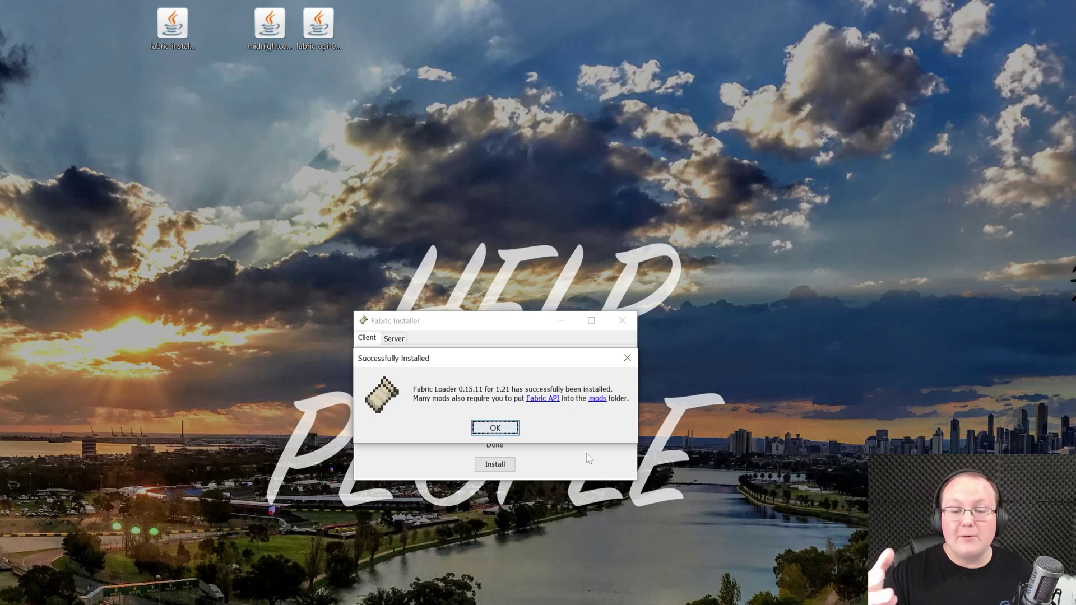
click(508, 431)
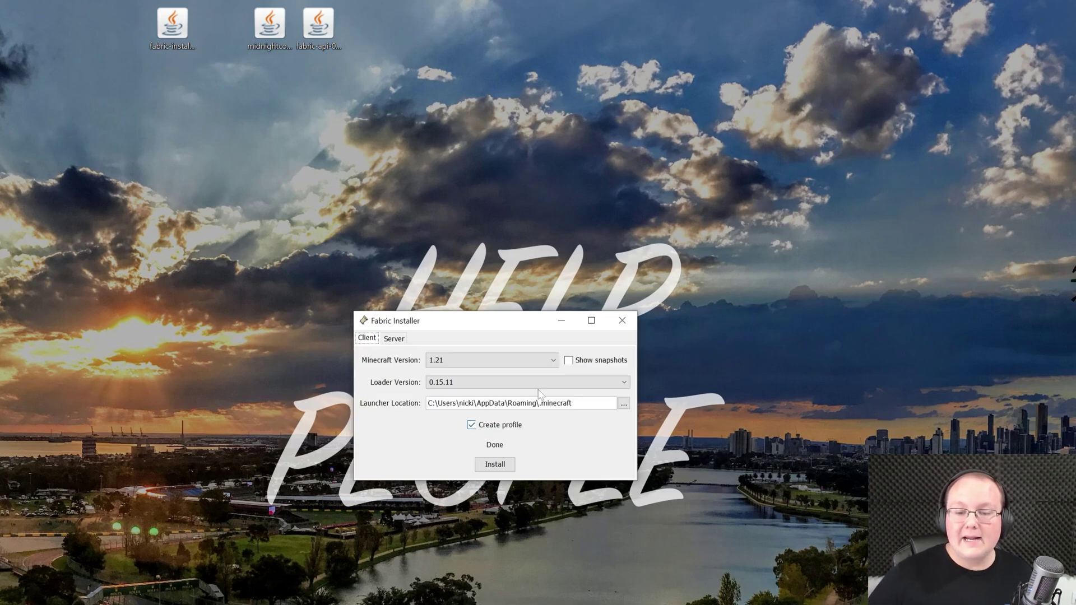
click(621, 320)
drag(173, 25, 1075, 140)
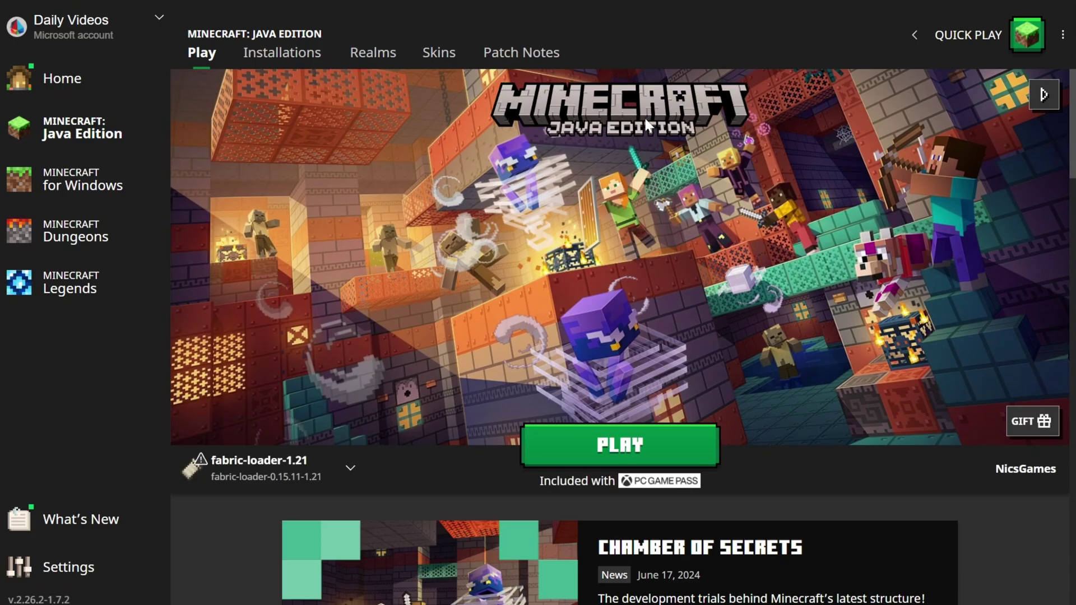
Show the Installations list, toggling the Modded filter off and back on
click(277, 69)
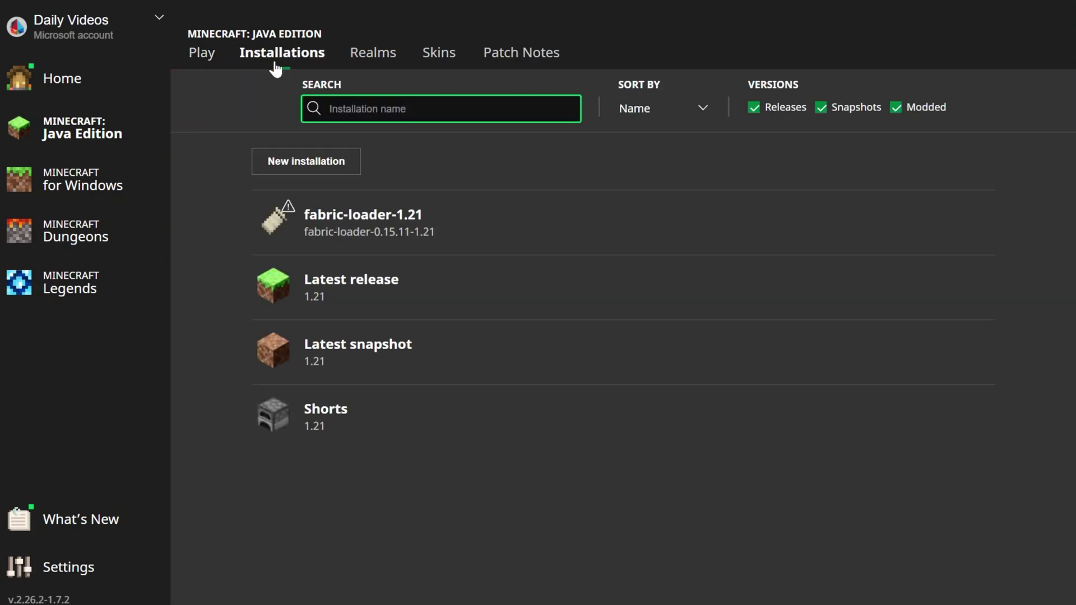
click(919, 110)
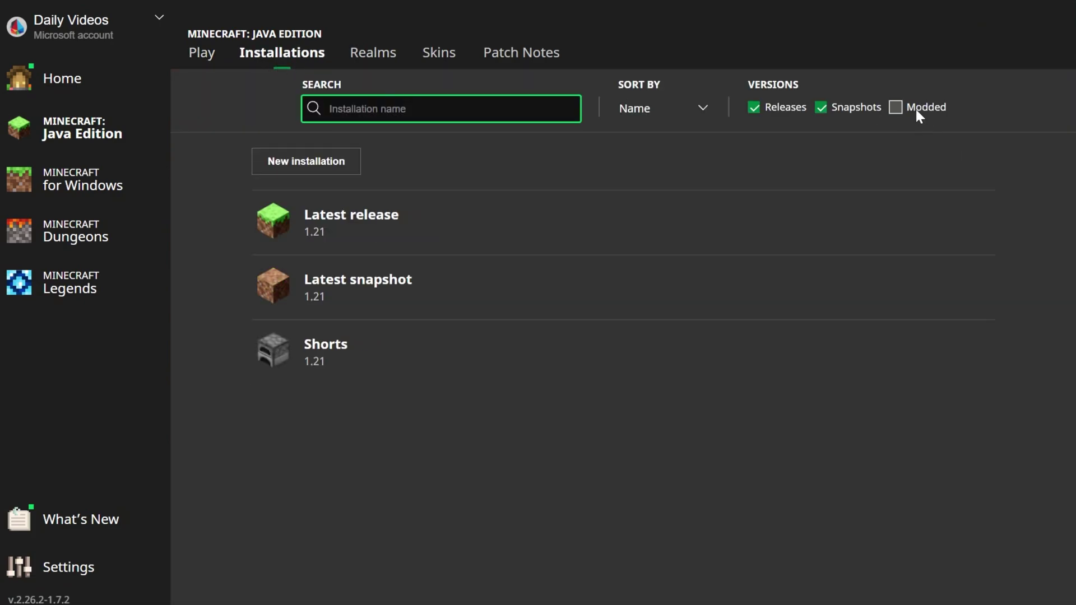
click(919, 115)
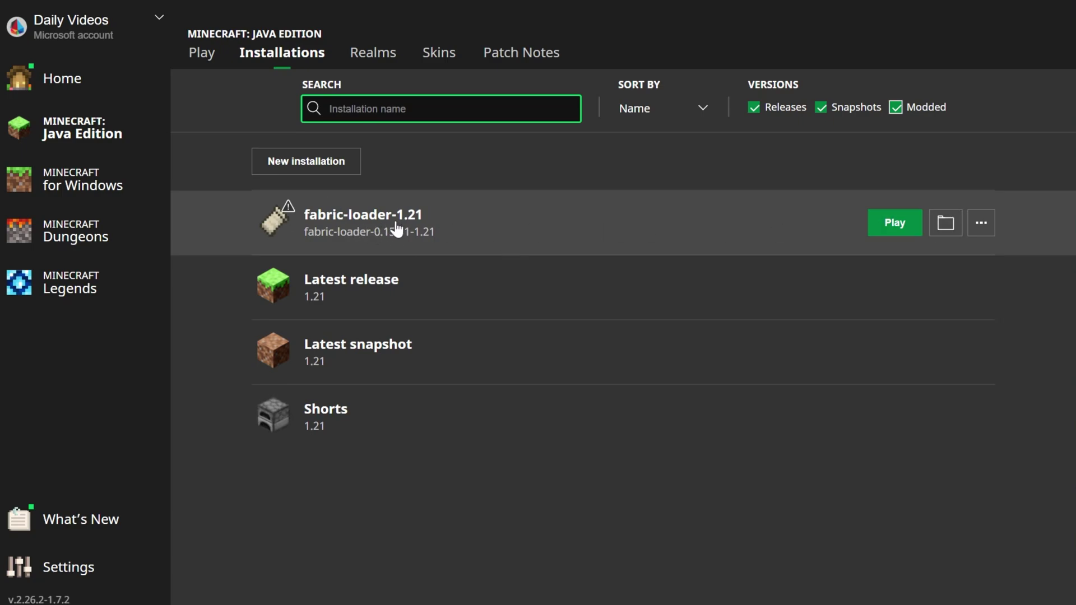
click(308, 166)
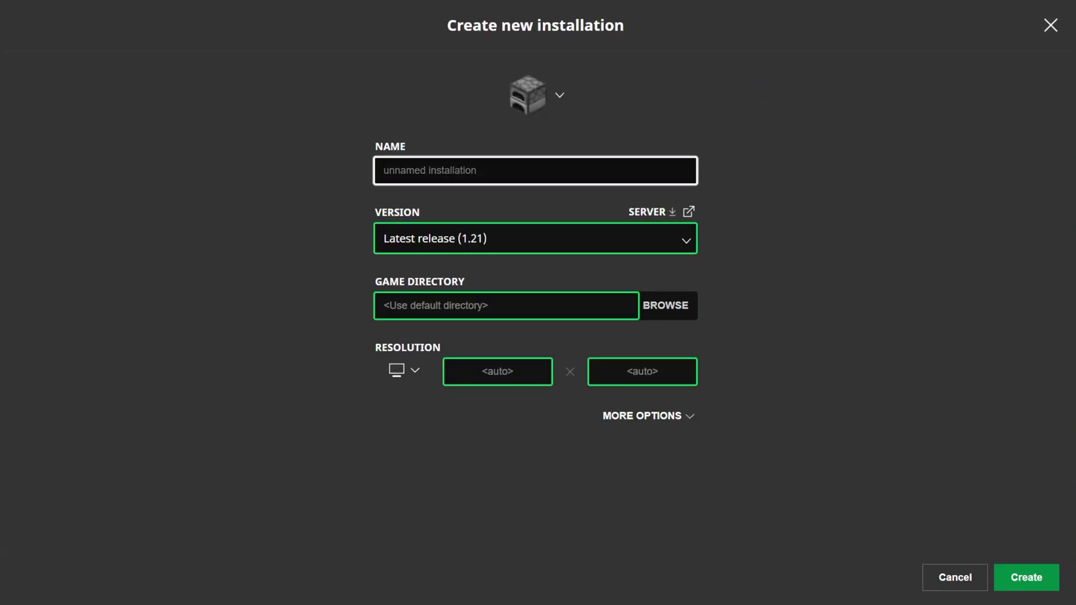
Create a SimpleGameHosting.com installation on fabric-loader-0.15.11-1.21 at 2560x1440 resolution
text(SimpleGameHosting.com)
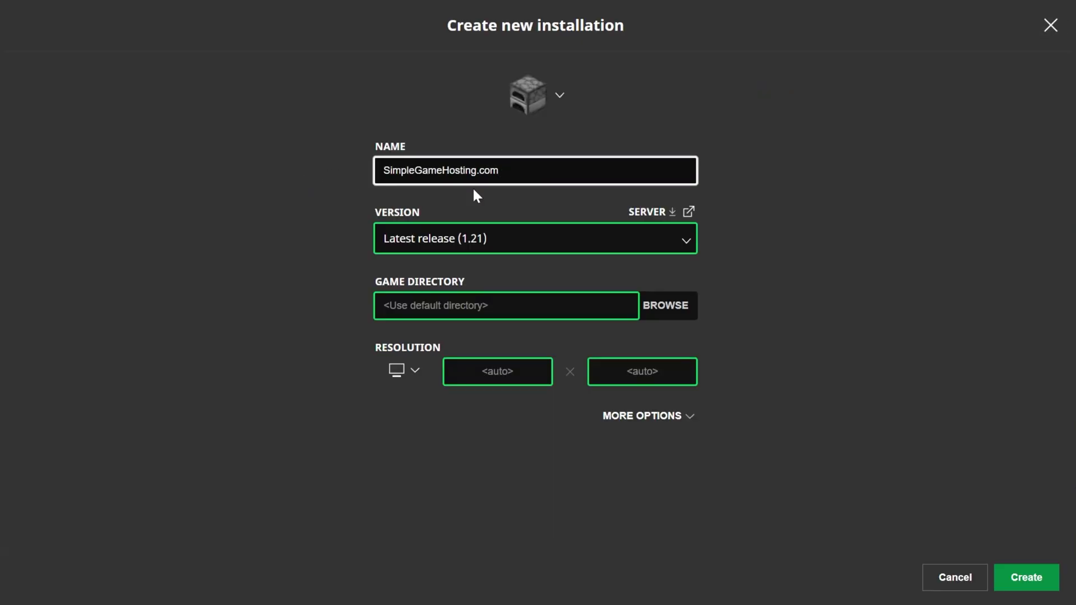
click(475, 236)
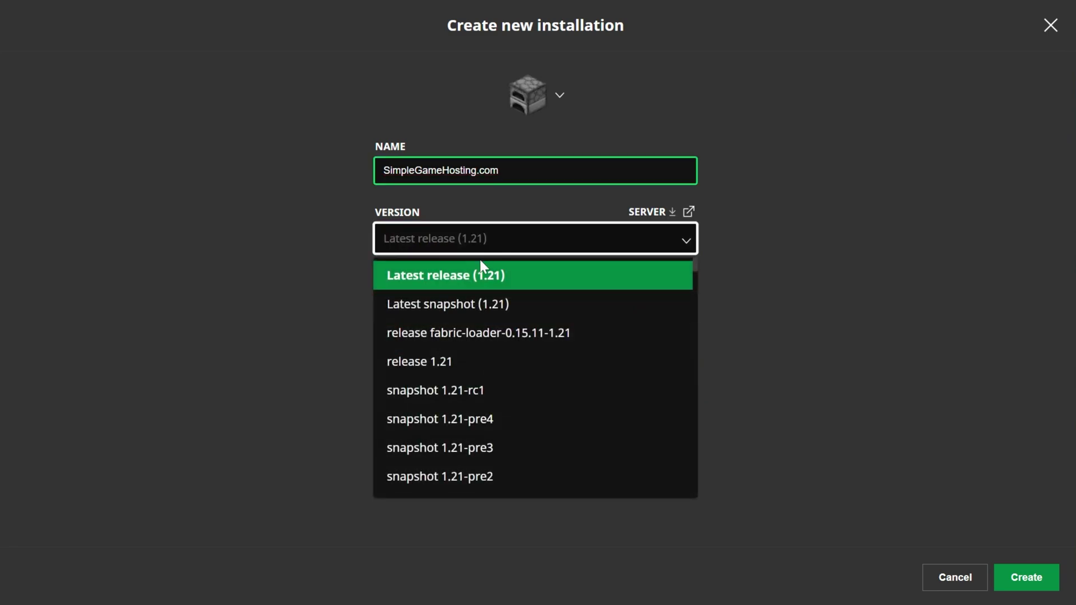
click(509, 338)
click(400, 401)
click(404, 367)
click(1035, 574)
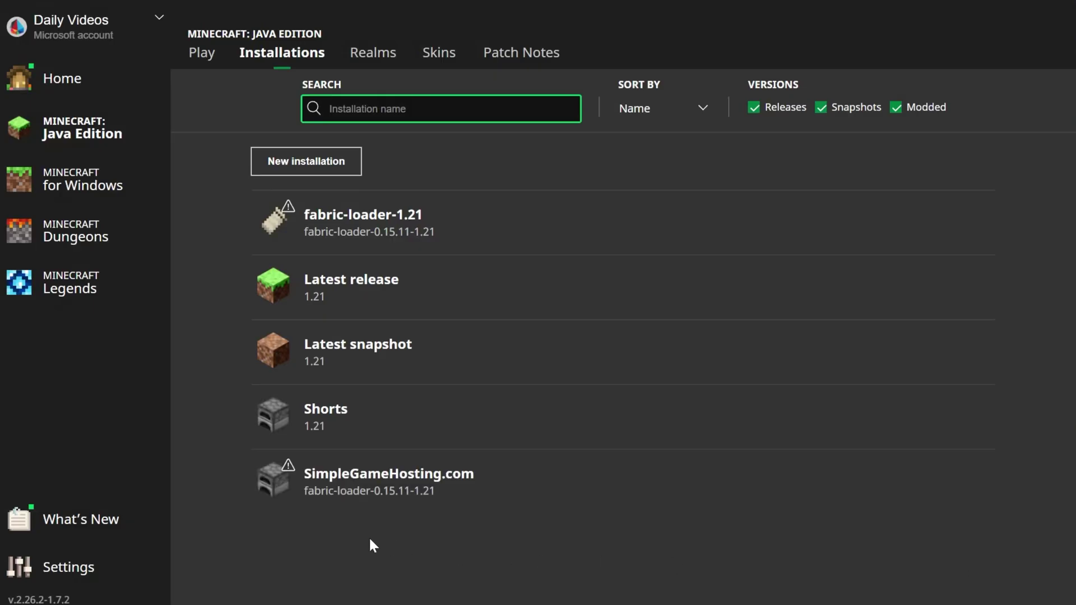
mouse_move(300, 497)
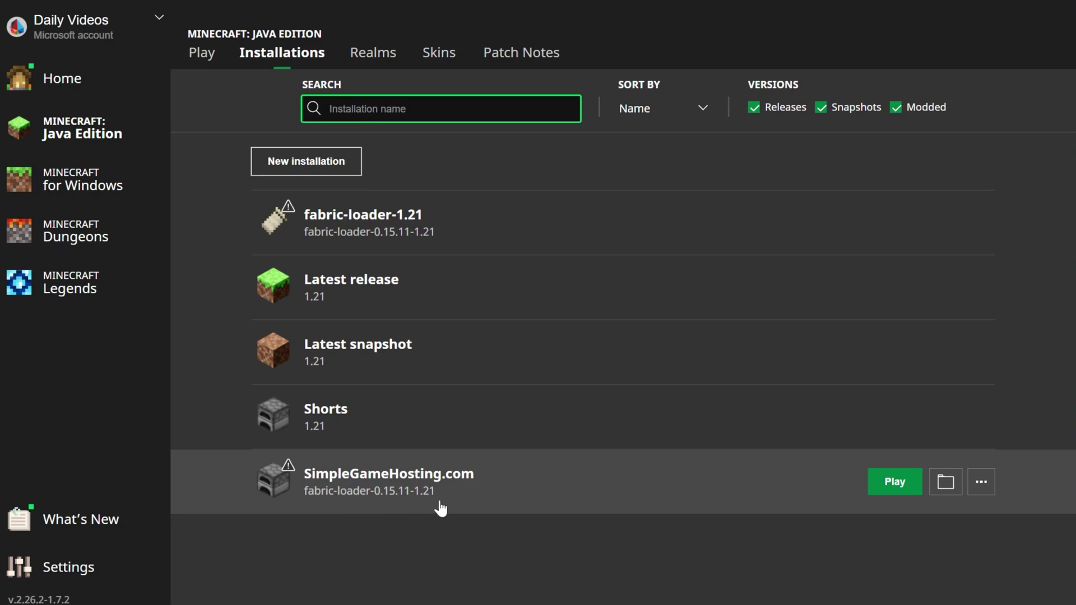
mouse_move(245, 213)
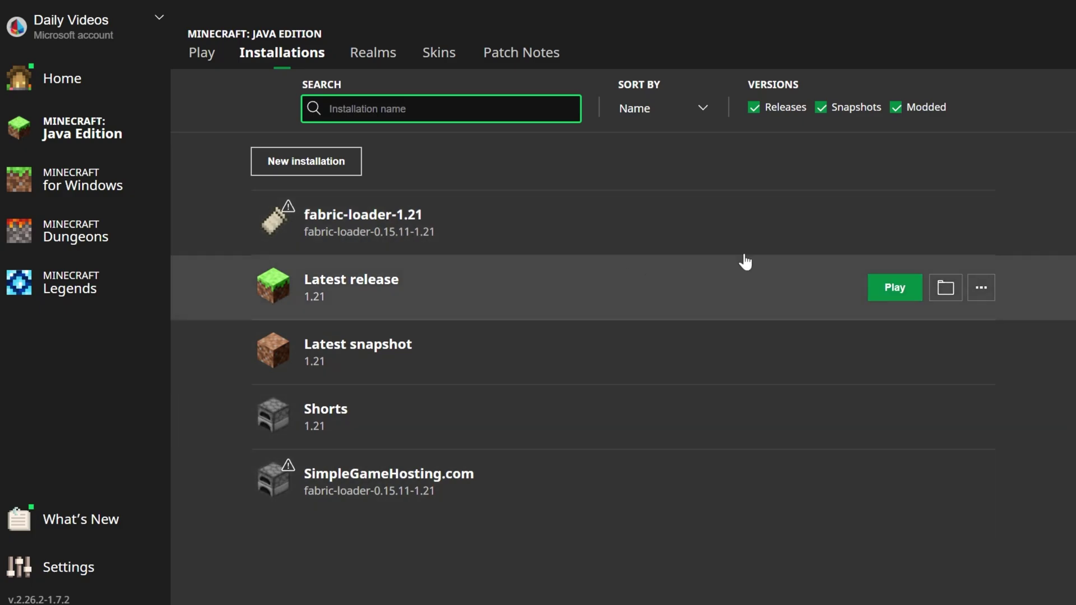
Replace the old mods folder in .minecraft with a fresh empty folder named mods
click(945, 417)
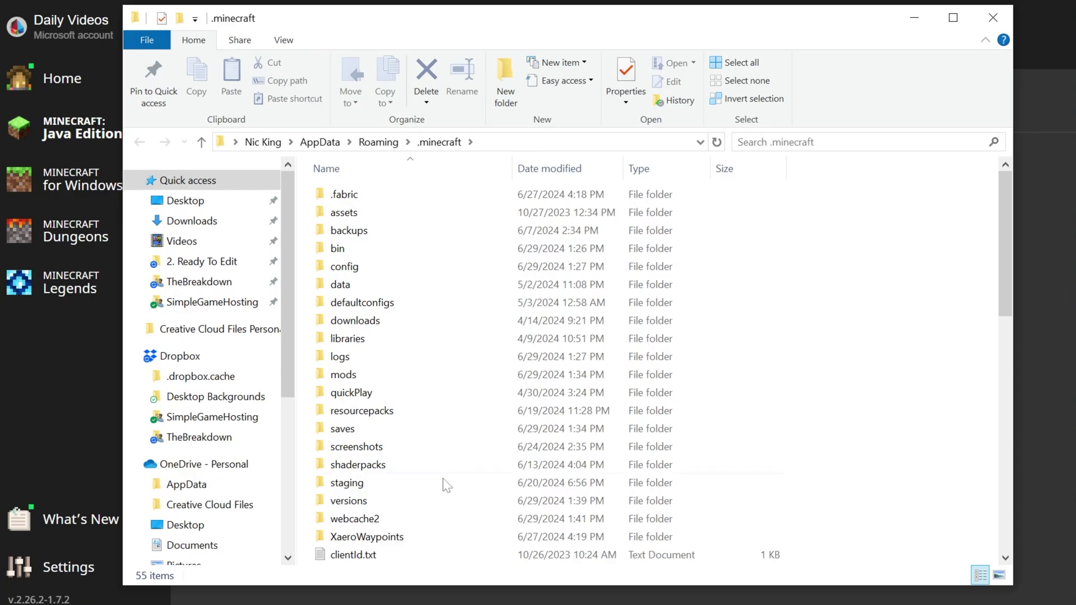
click(373, 374)
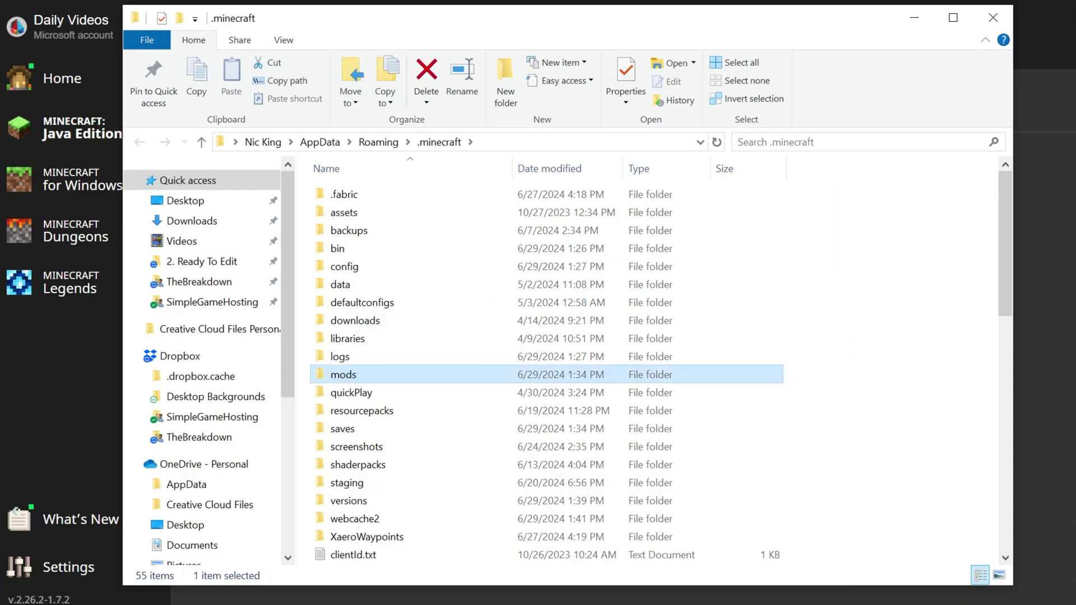
key(Delete)
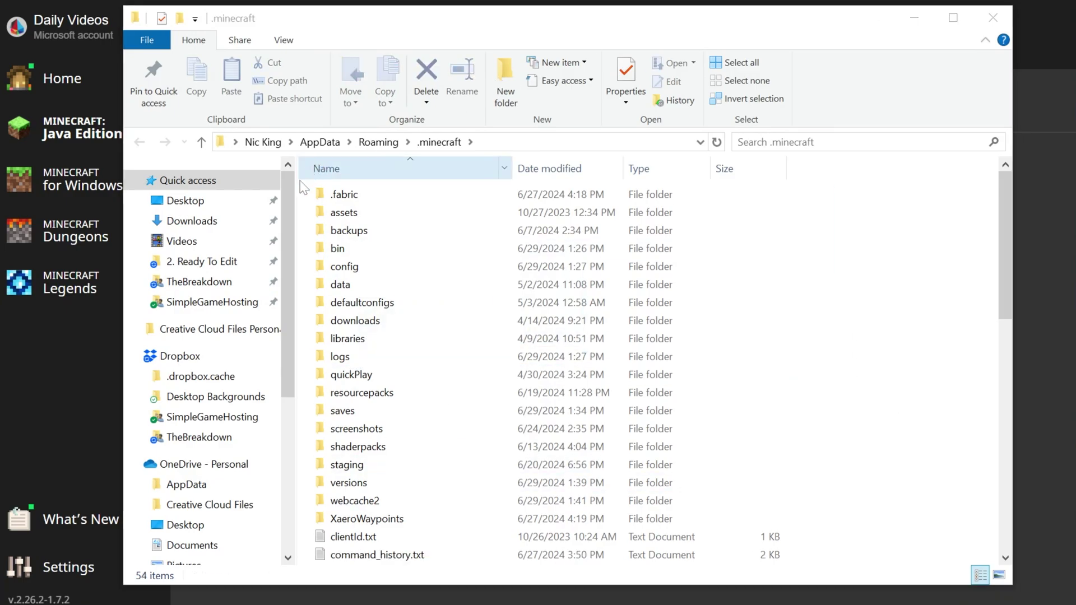
right_click(309, 191)
mouse_move(461, 415)
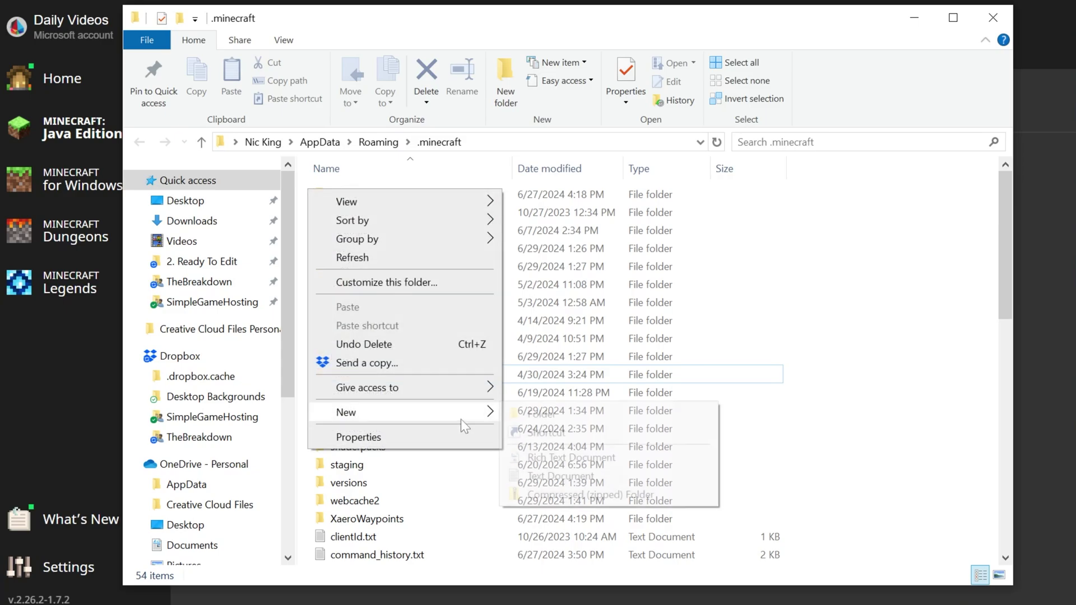
click(555, 418)
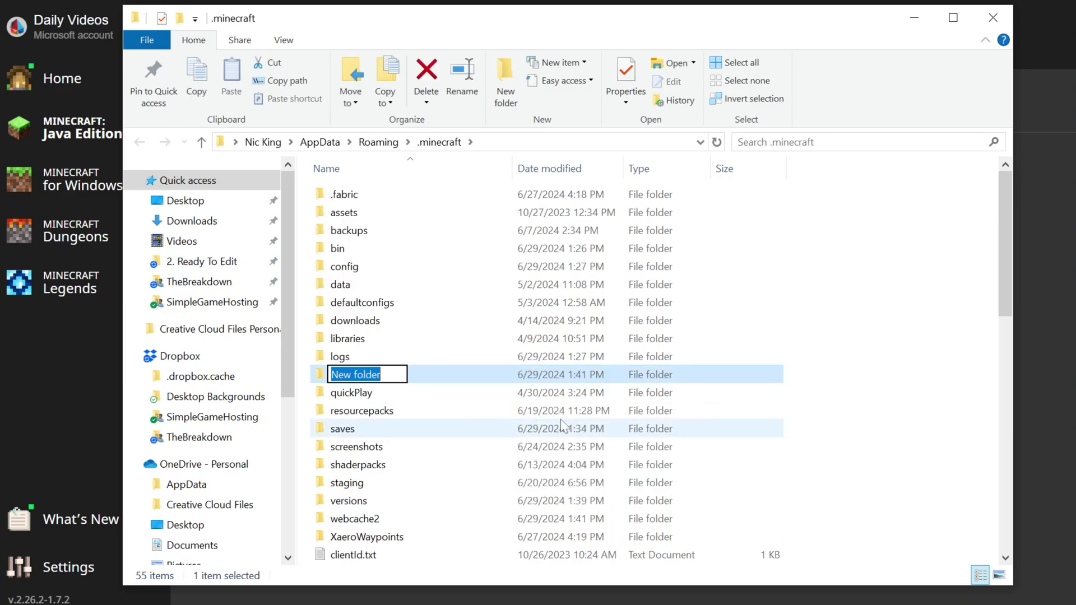
text(mods)
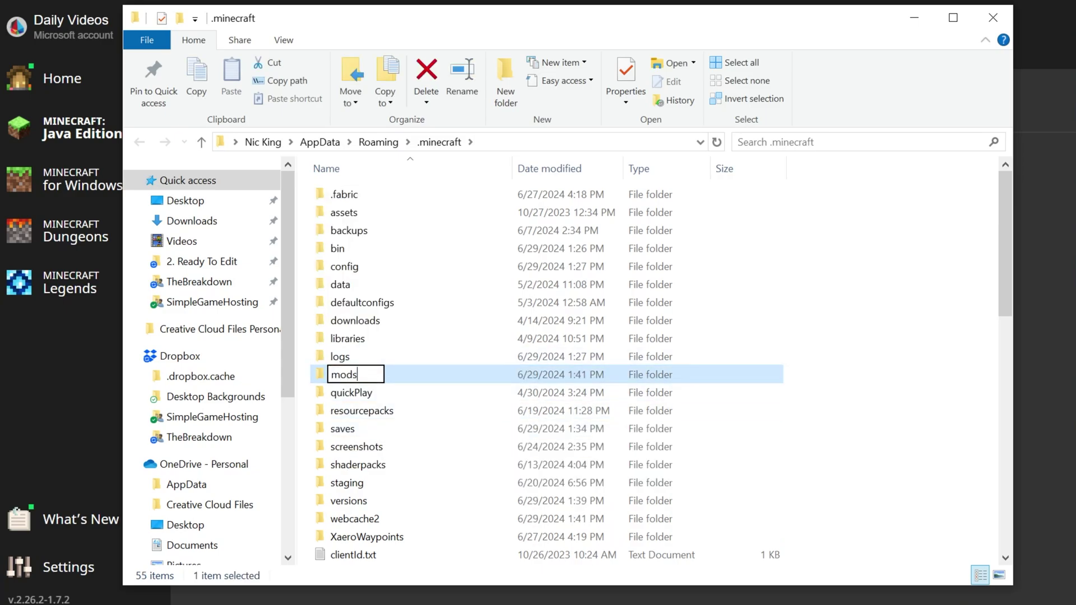
key(Return)
Move the midnightcontrols and fabric-api jars into the new mods folder and close it
double_click(392, 377)
drag(412, 14, 523, 428)
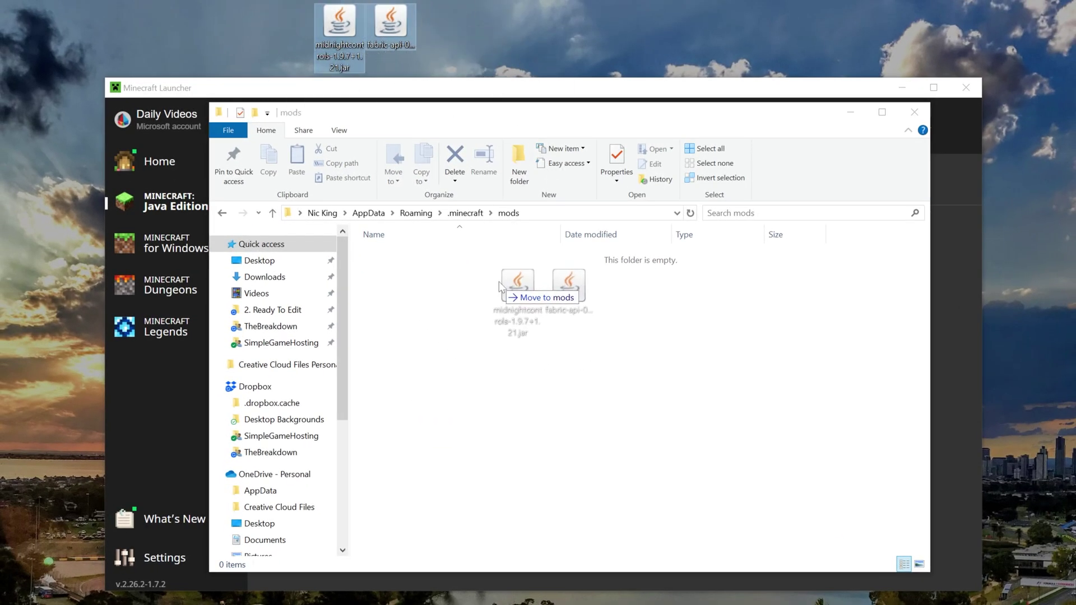
click(526, 431)
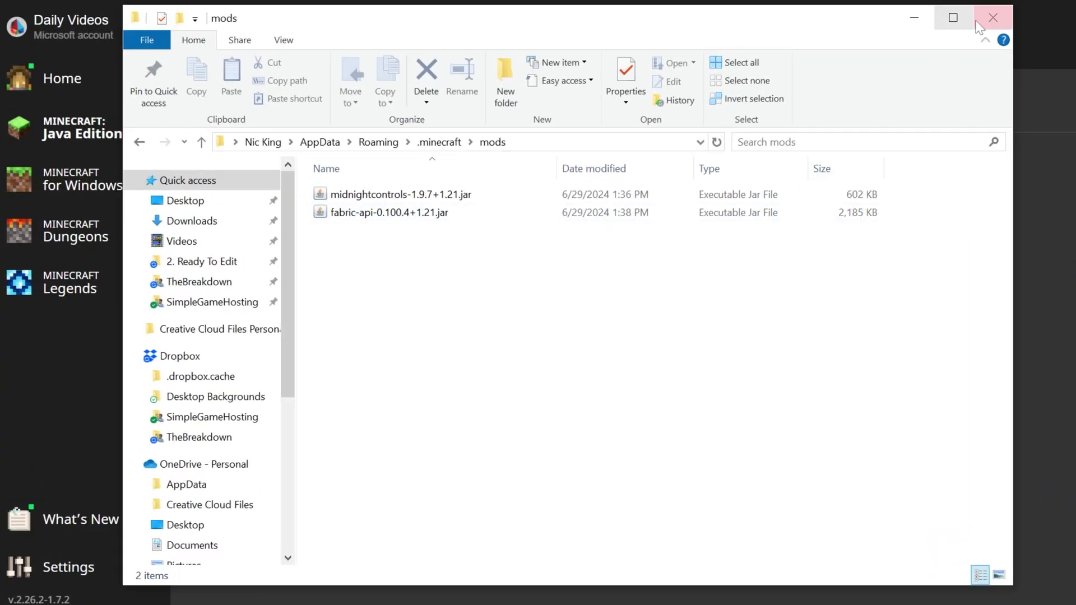
click(981, 25)
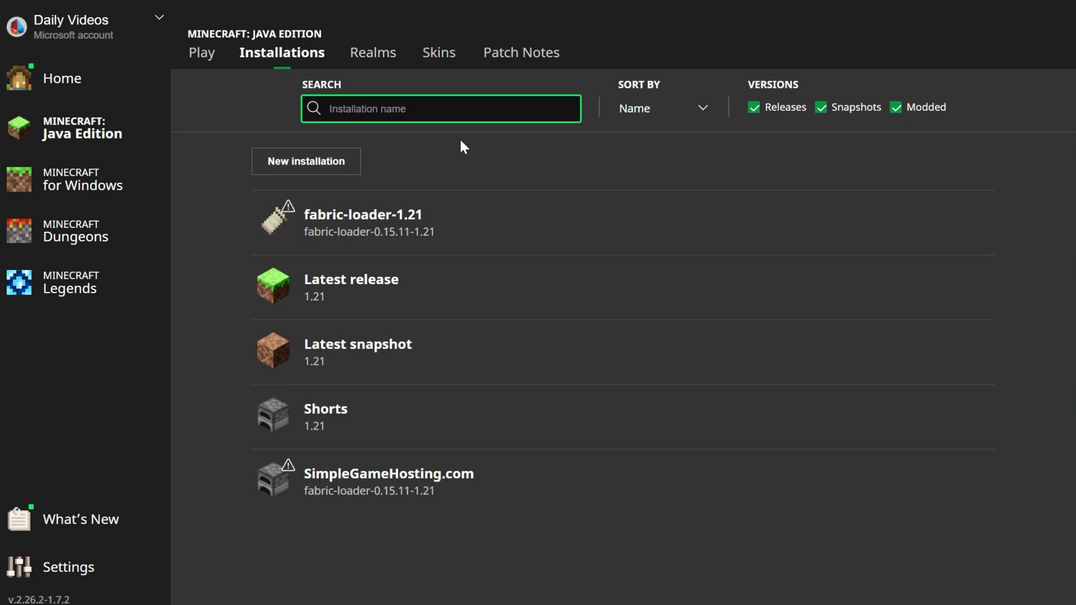
Launch the SimpleGameHosting.com Fabric installation past the modified-installation warning, then dismiss the exit code -1 crash error
mouse_move(408, 513)
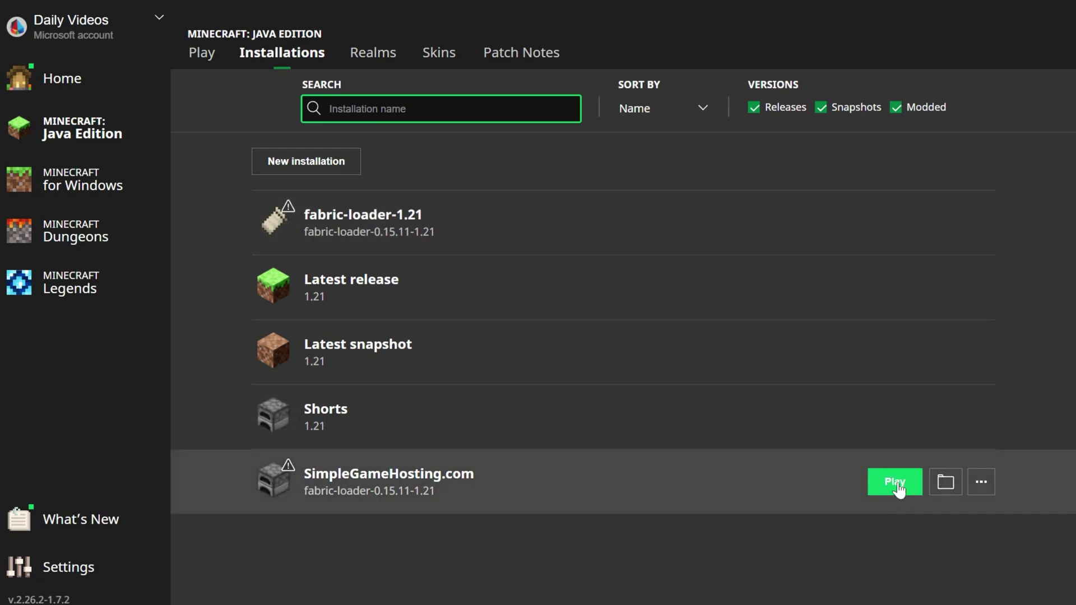
click(894, 482)
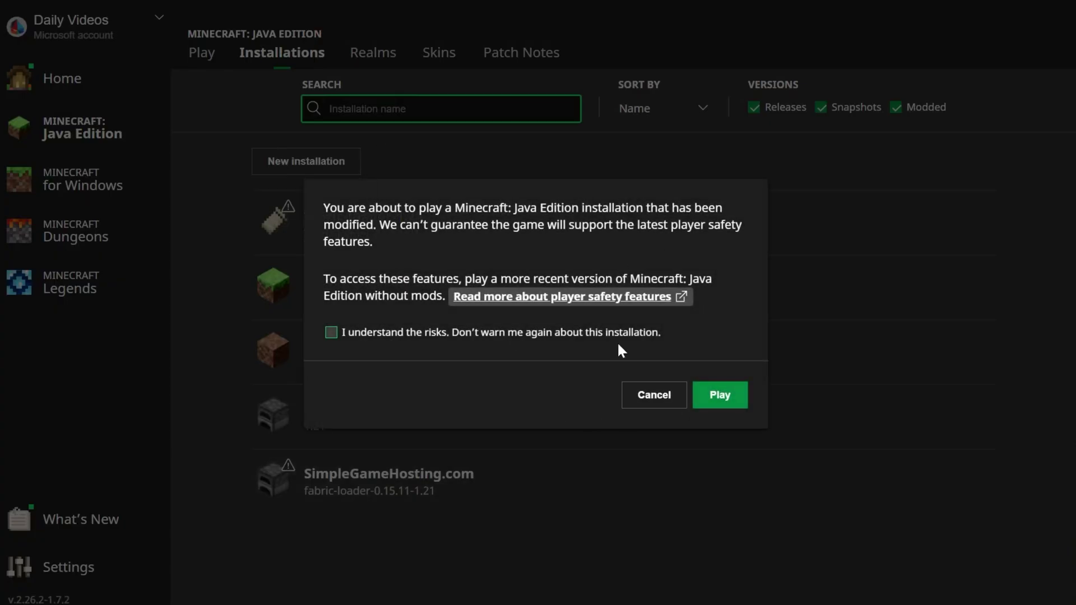
click(725, 411)
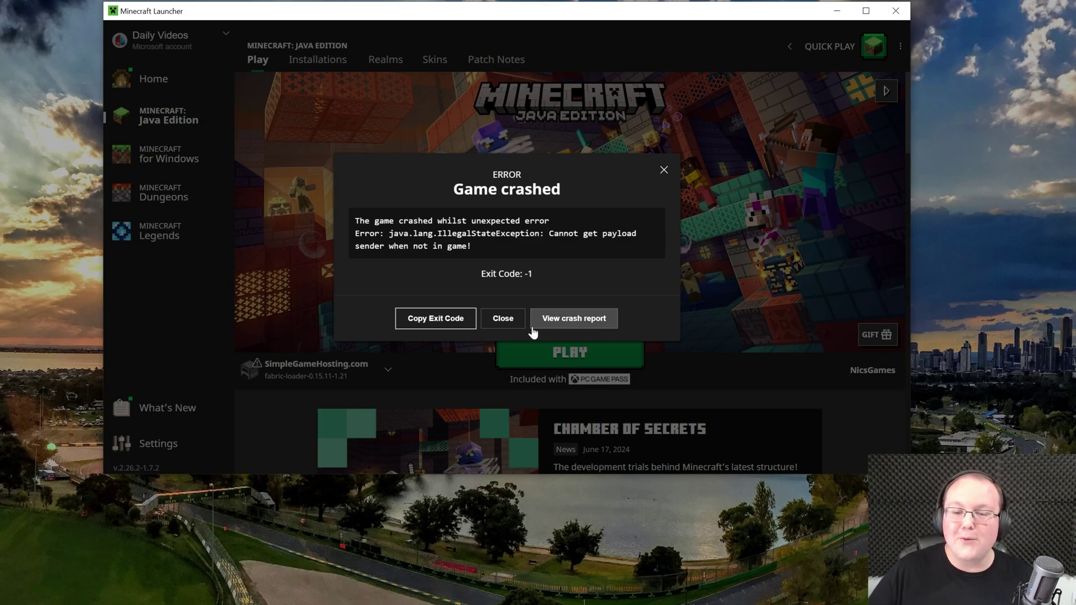
click(490, 324)
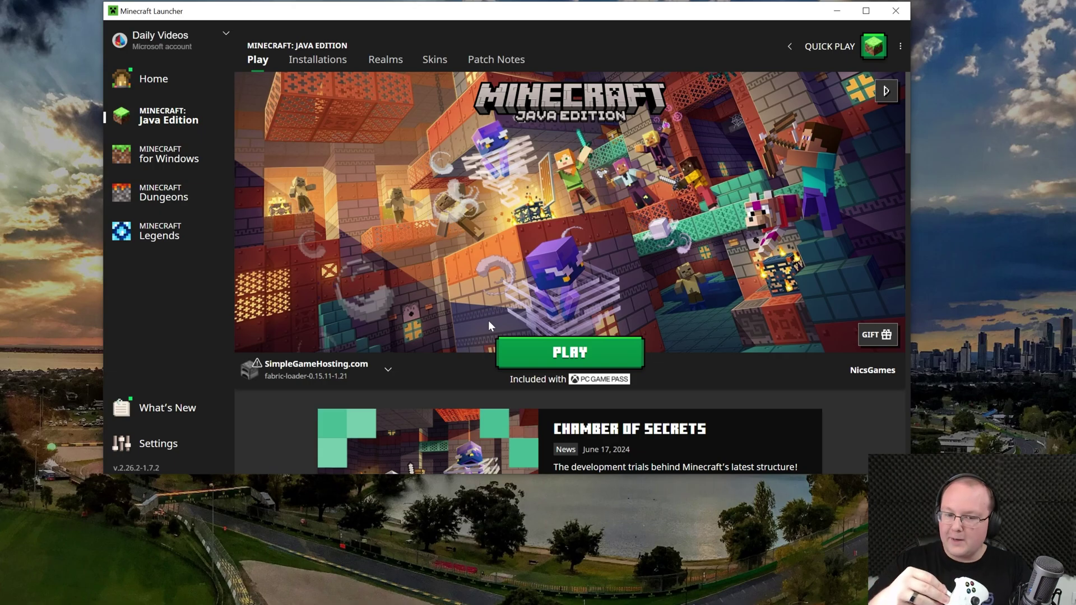
Relaunch the Fabric 1.21 modded installation and accept the warning to reach the title screen
click(546, 345)
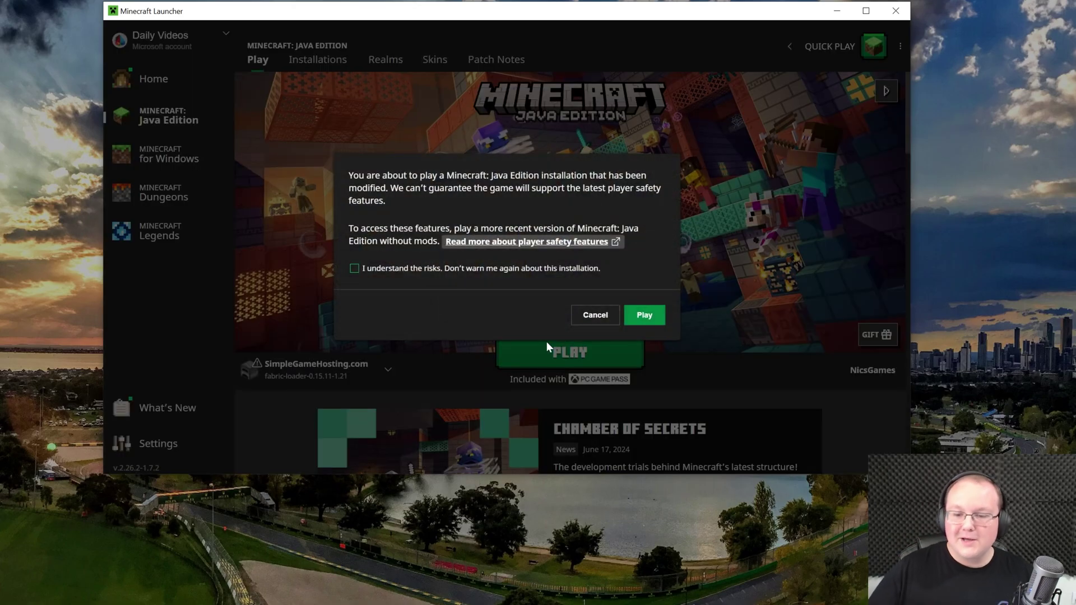
click(644, 315)
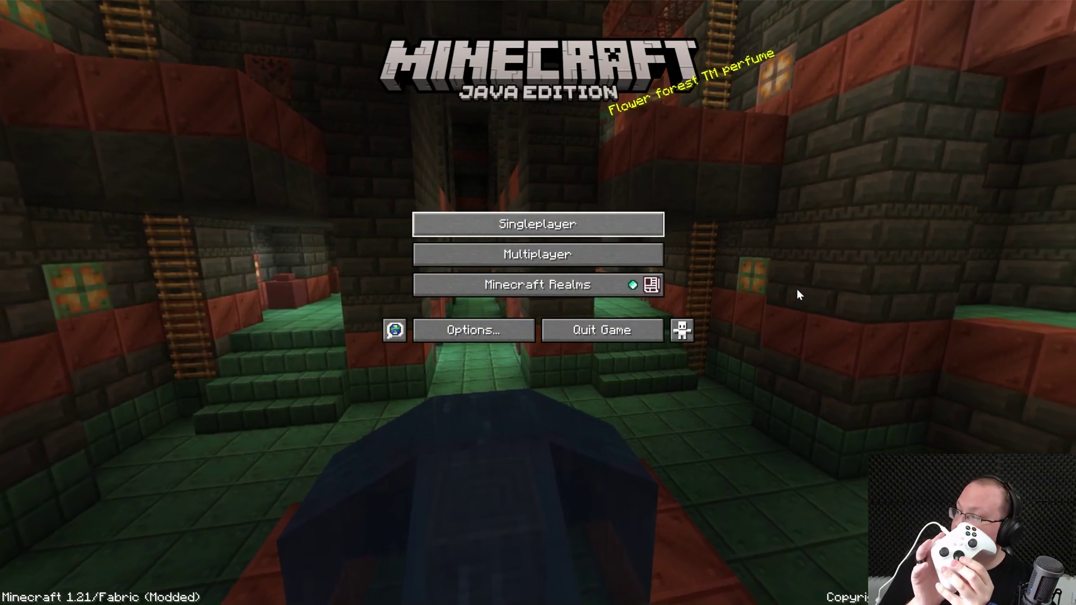
key(Down)
key(Down)
key(Up)
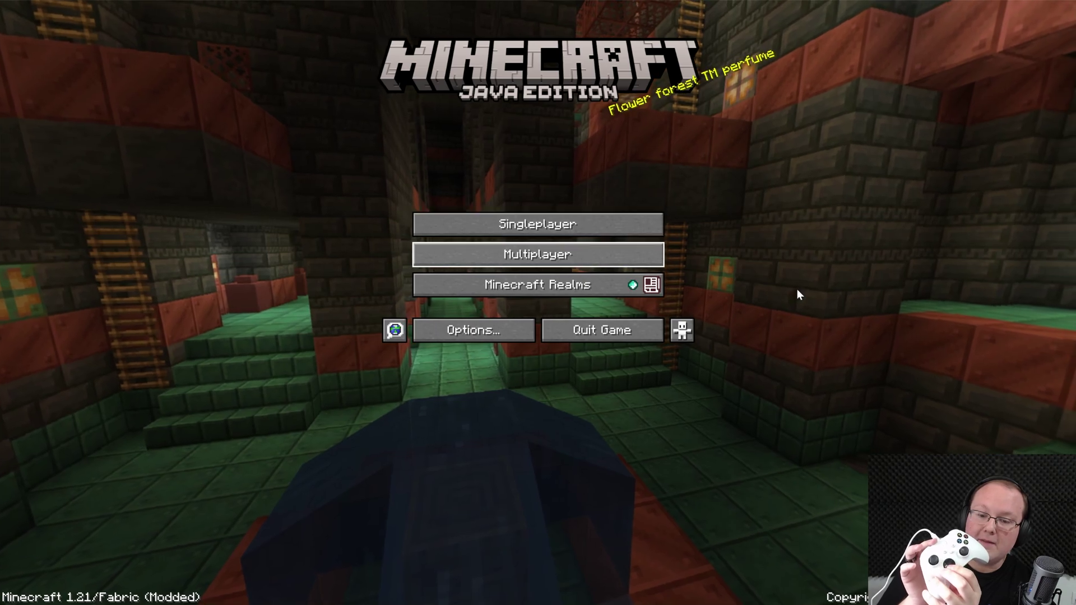
key(Down)
key(Down)
key(Right)
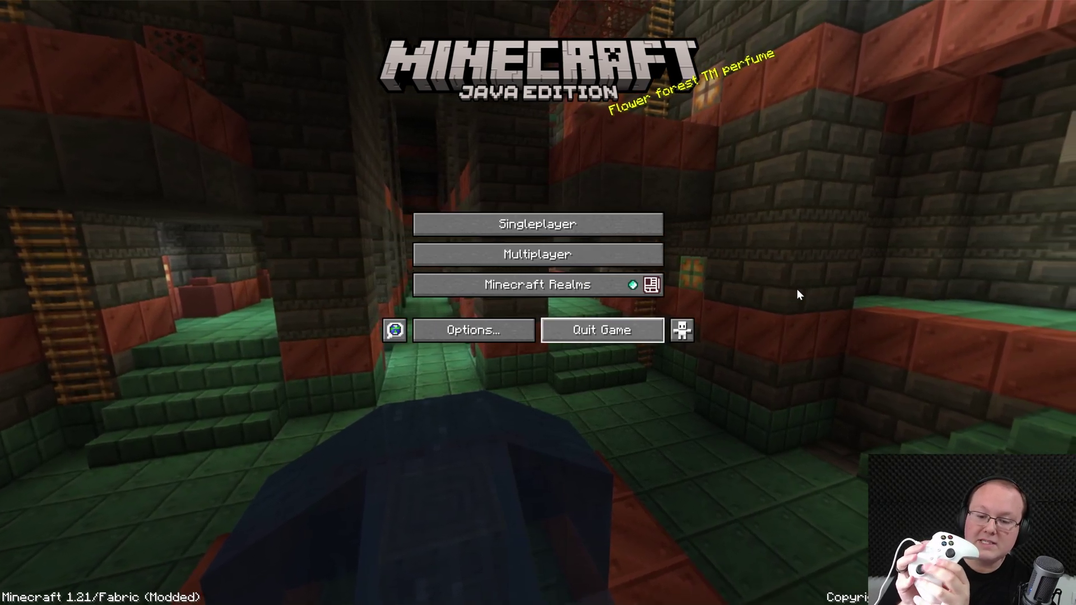
key(Up)
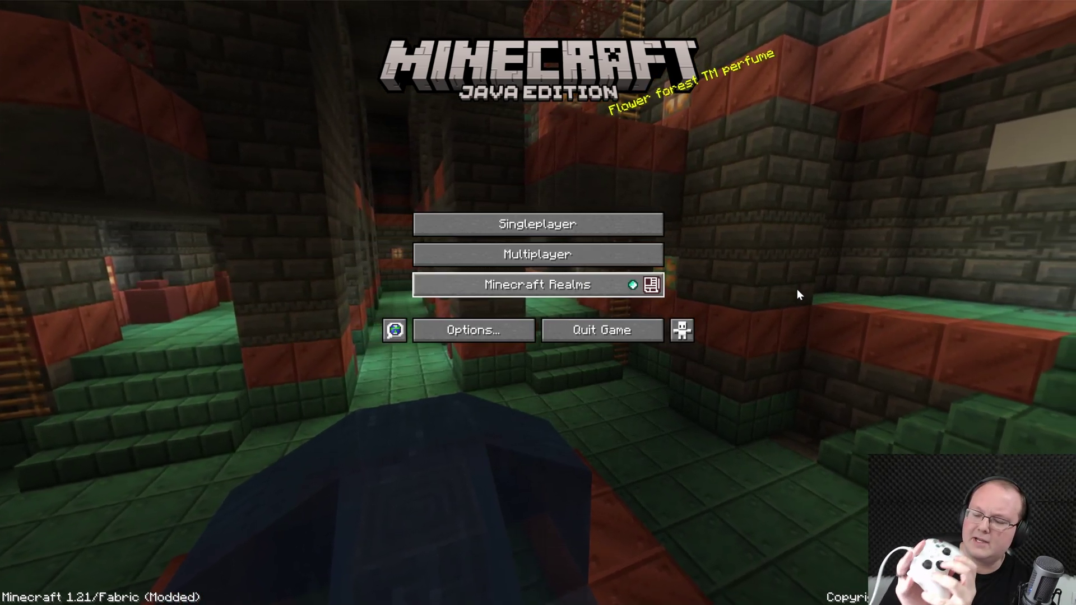
key(Up)
key(Down)
key(Up)
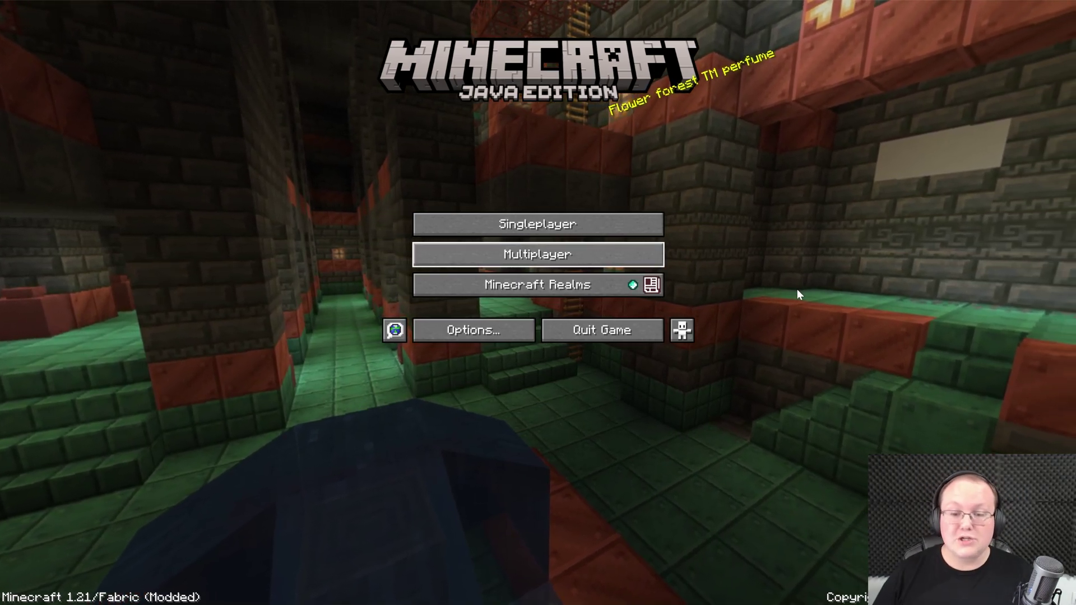
Open the game Options, then the MidnightConfig overview of mod settings
key(Down)
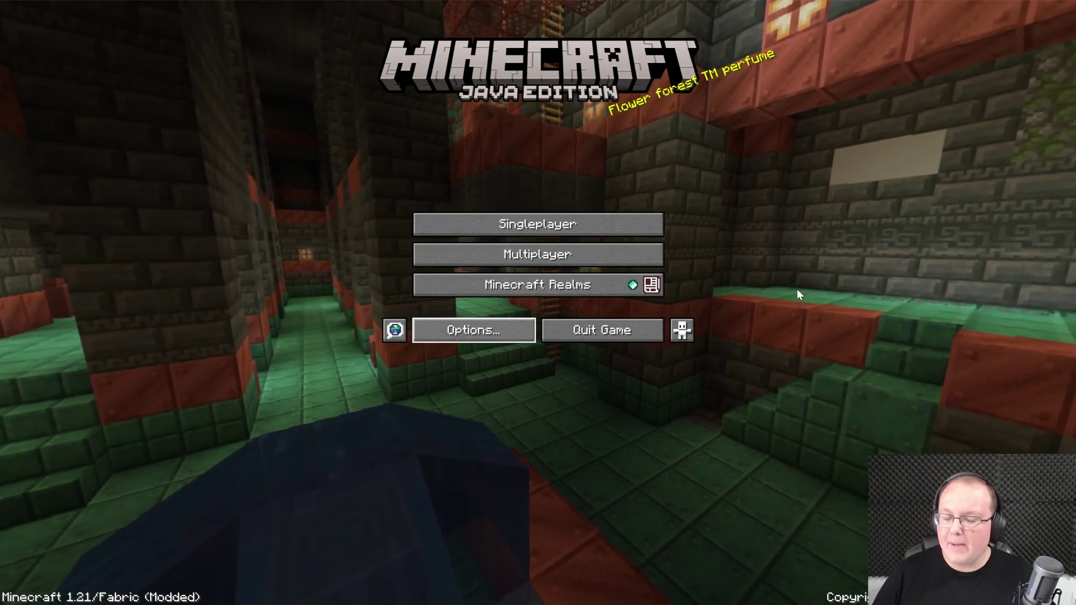
key(Down)
key(Return)
key(Up)
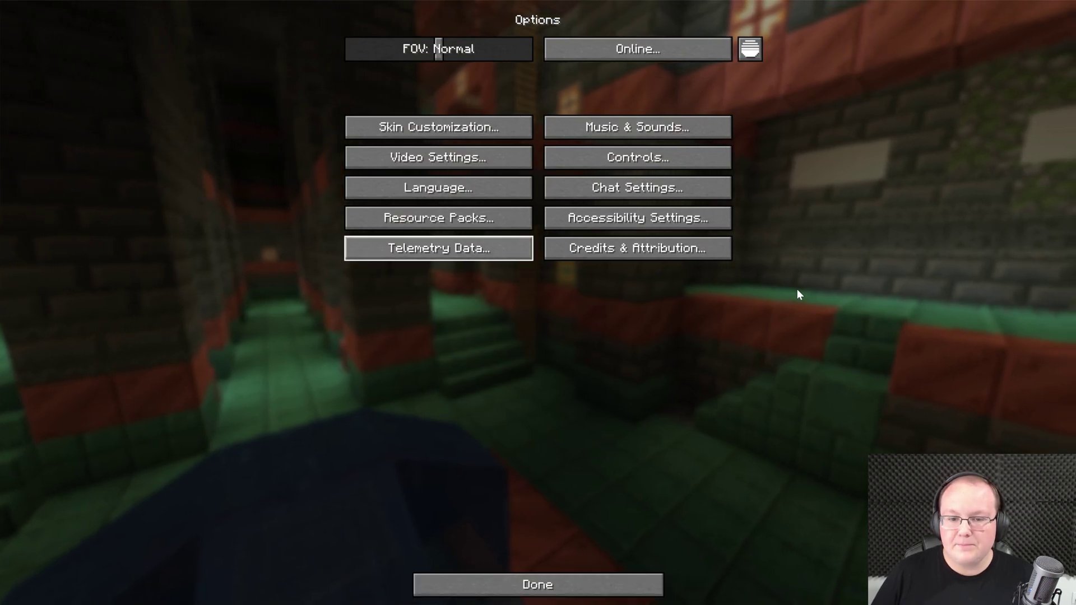
key(Up)
key(Right)
key(Up)
key(Up)
key(Up)
key(Up)
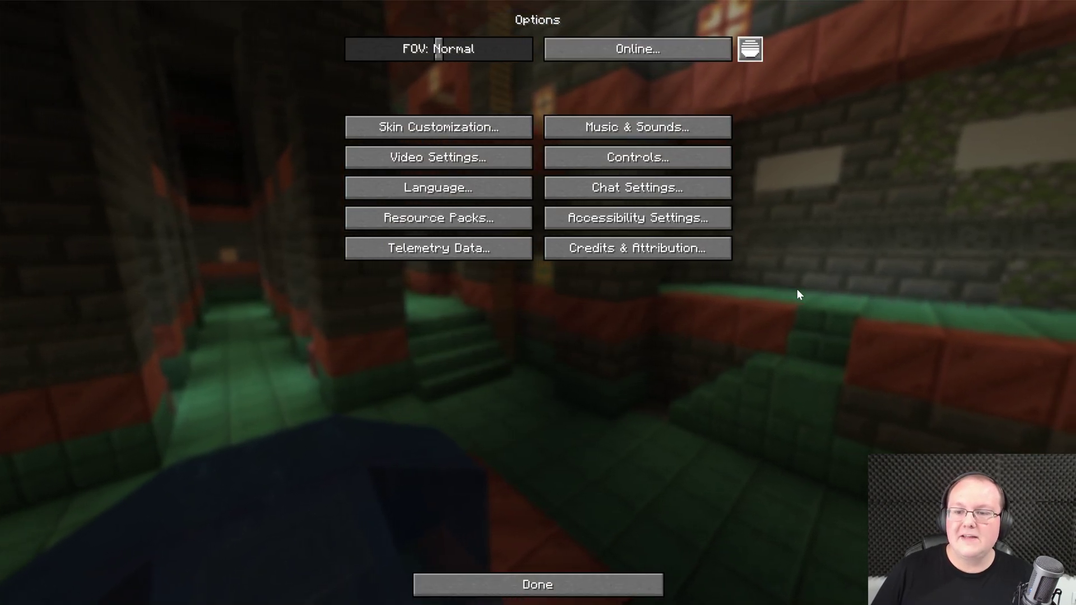
key(Right)
key(Return)
Look through the MidnightControls advanced settings, including the Miscellaneous and Screens pages, without changes
key(Down)
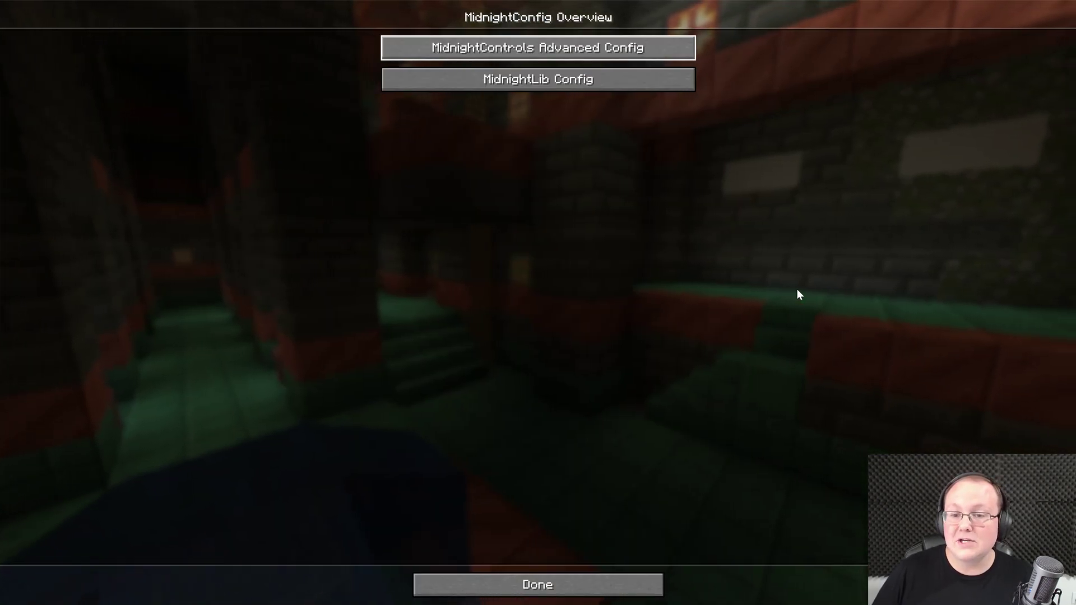
key(Return)
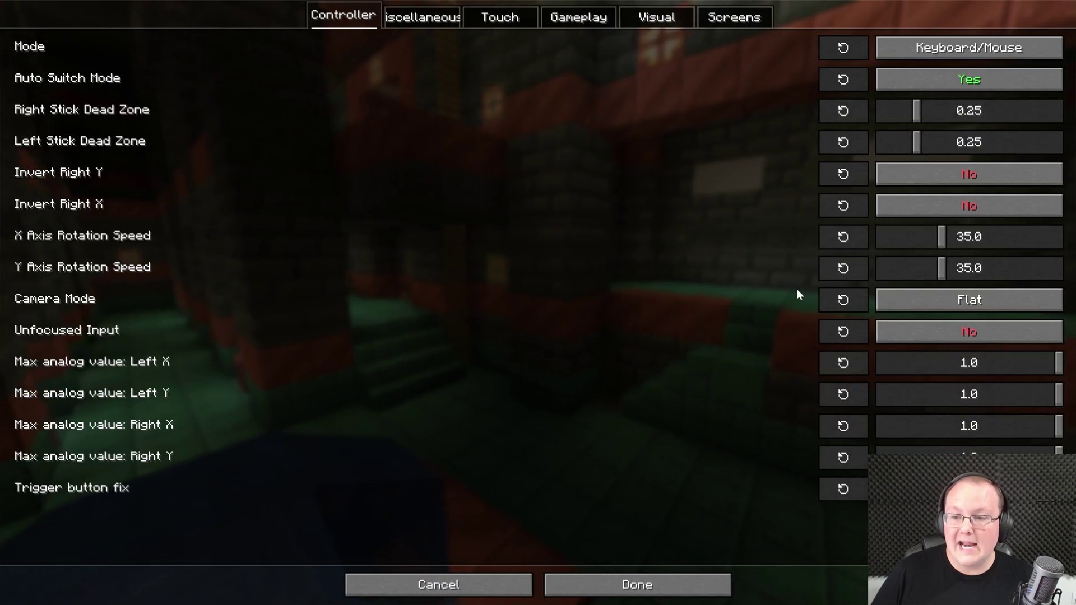
key(ctrl+Tab)
key(ctrl+Tab)
key(ctrl+Tab)
key(ctrl+Tab)
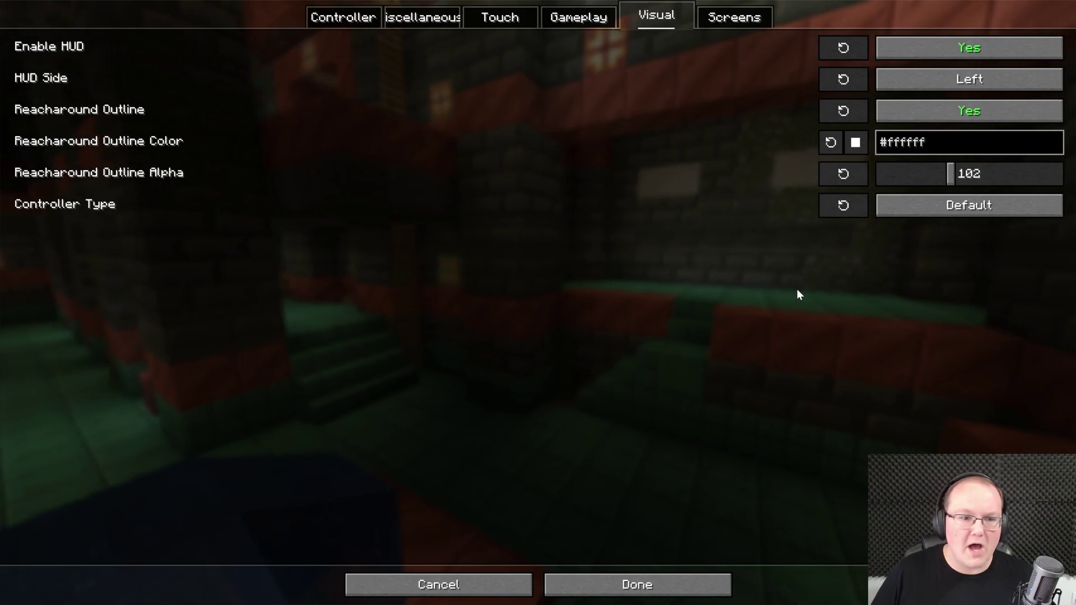
key(ctrl+Tab)
key(Escape)
View the MidnightLib Config unchanged, then return to the Options screen
key(Tab)
key(Tab)
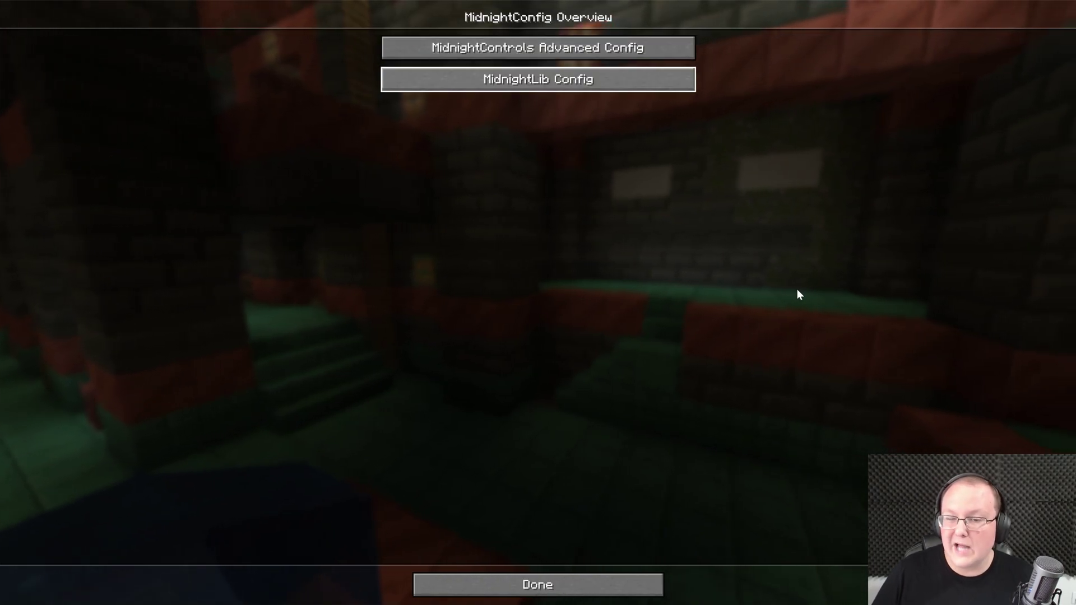
key(Return)
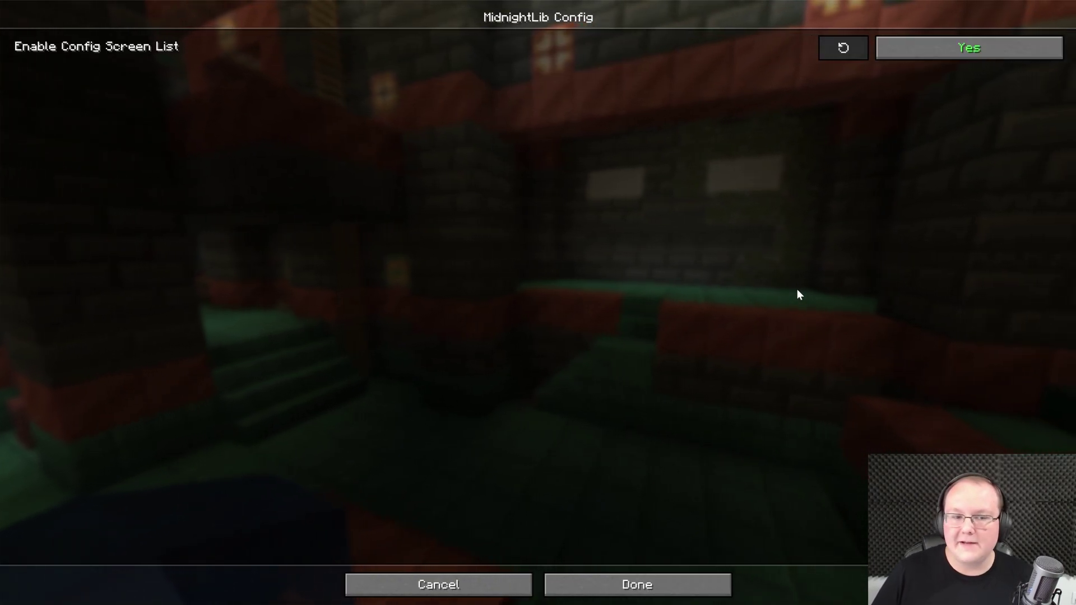
key(Escape)
key(Escape)
key(Down)
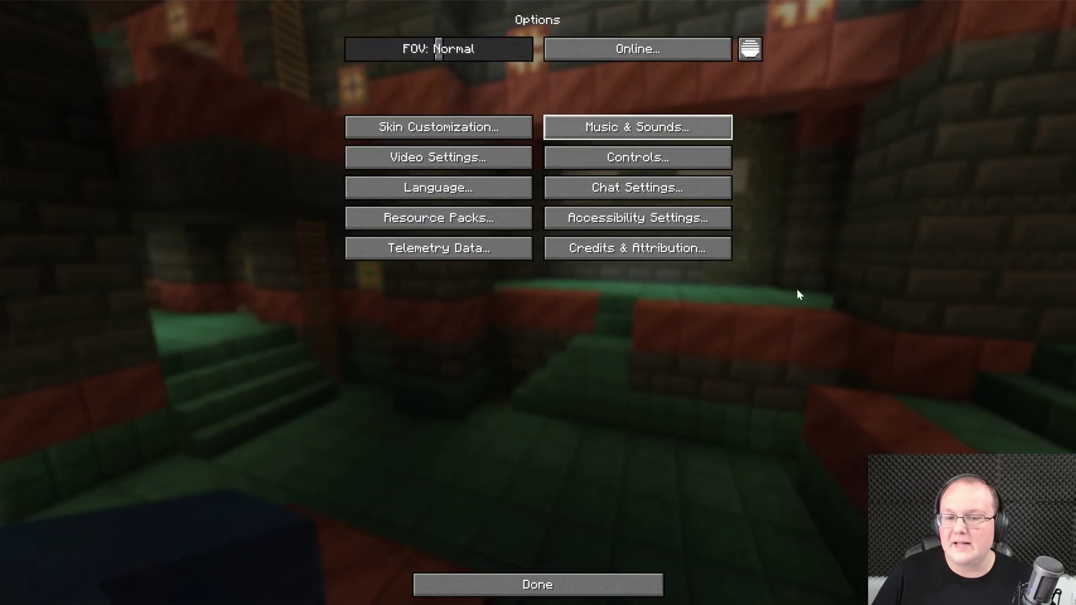
Open the Controls settings, then the MidnightControls settings
key(Down)
key(Return)
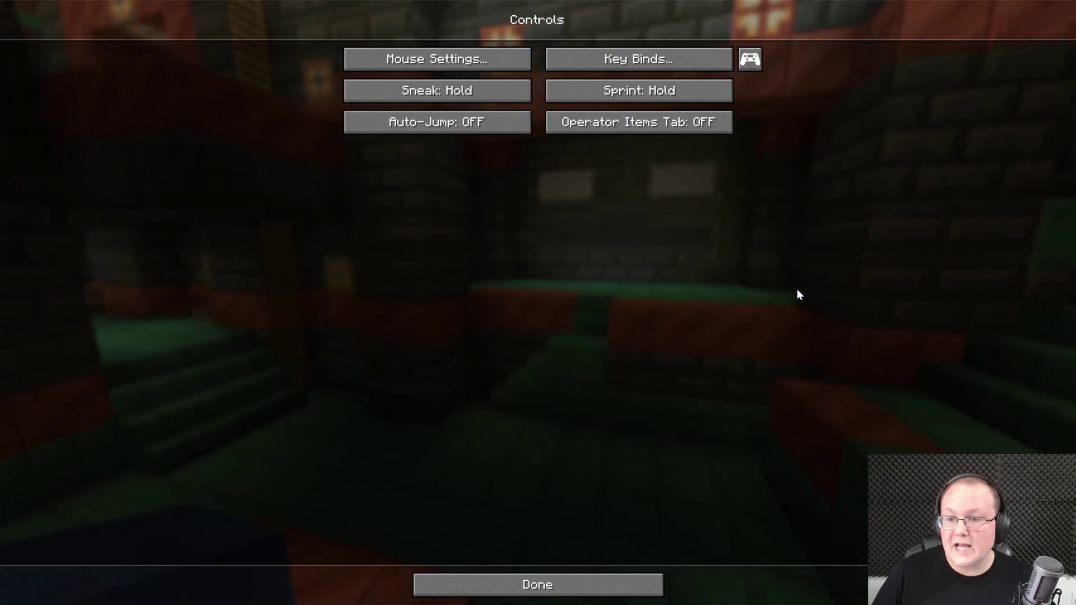
key(Tab)
key(Tab)
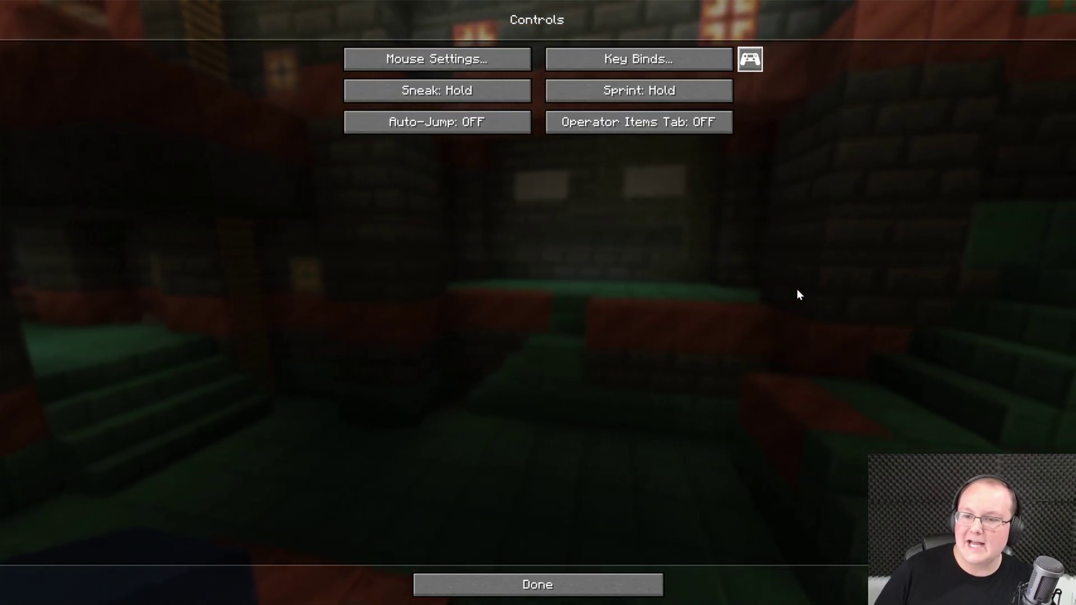
key(shift+Tab)
key(shift+Tab)
key(Tab)
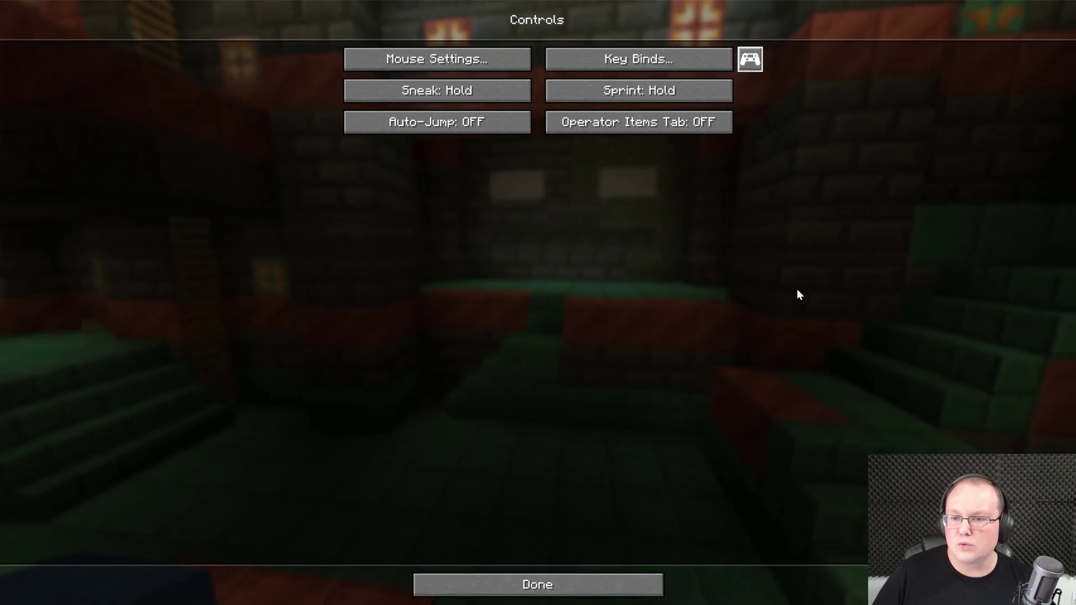
key(Return)
Look through the General, Gameplay, Controller Options and Touch Options pages, then back out of the menus
key(Tab)
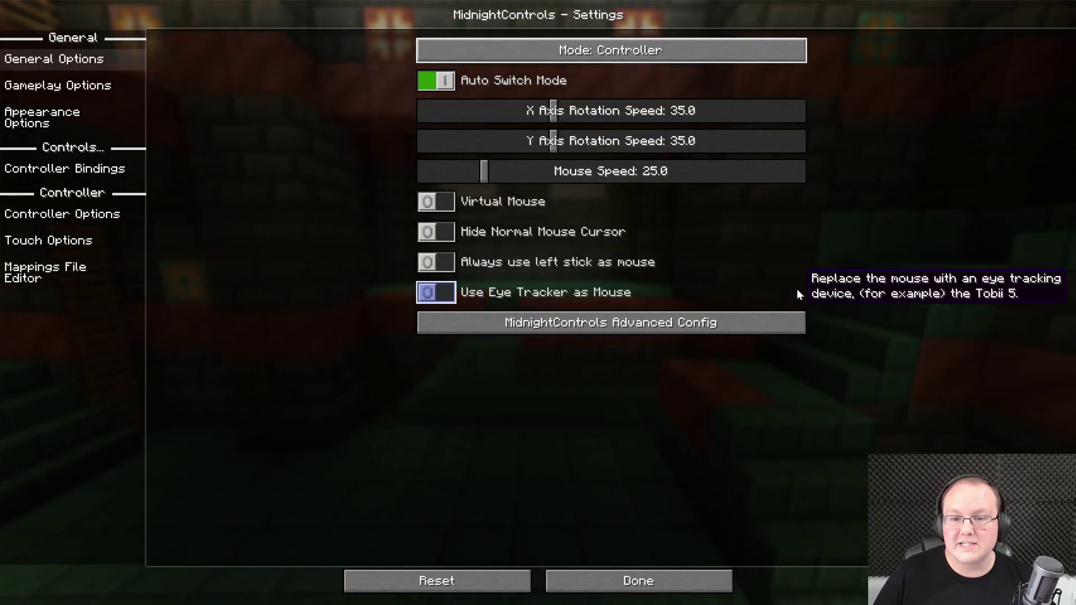
key(shift+Tab)
key(Down)
key(Down)
key(Down)
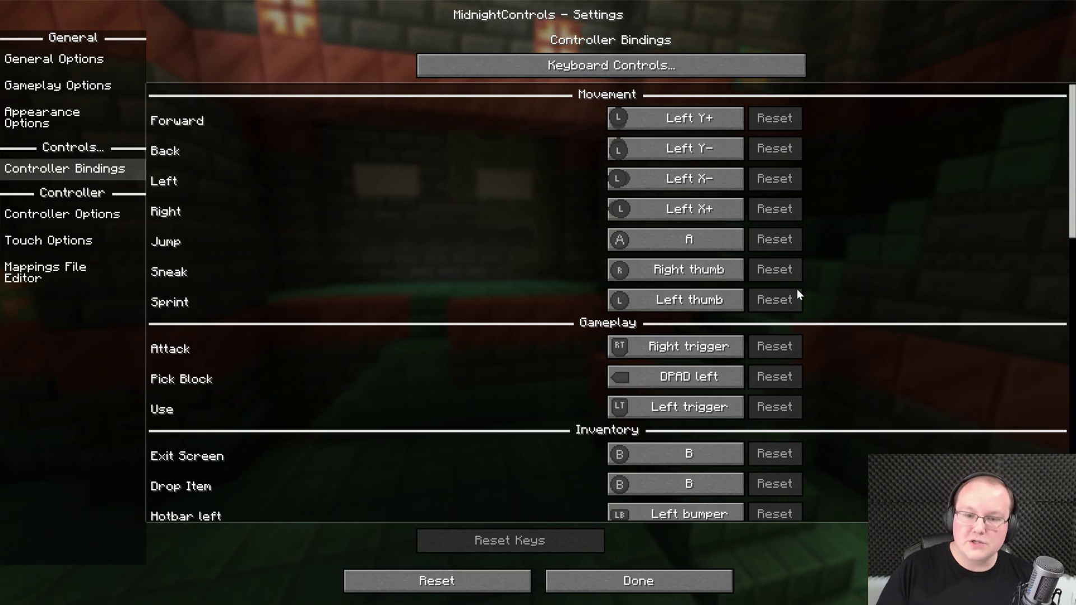
key(Down)
key(Down)
key(Down)
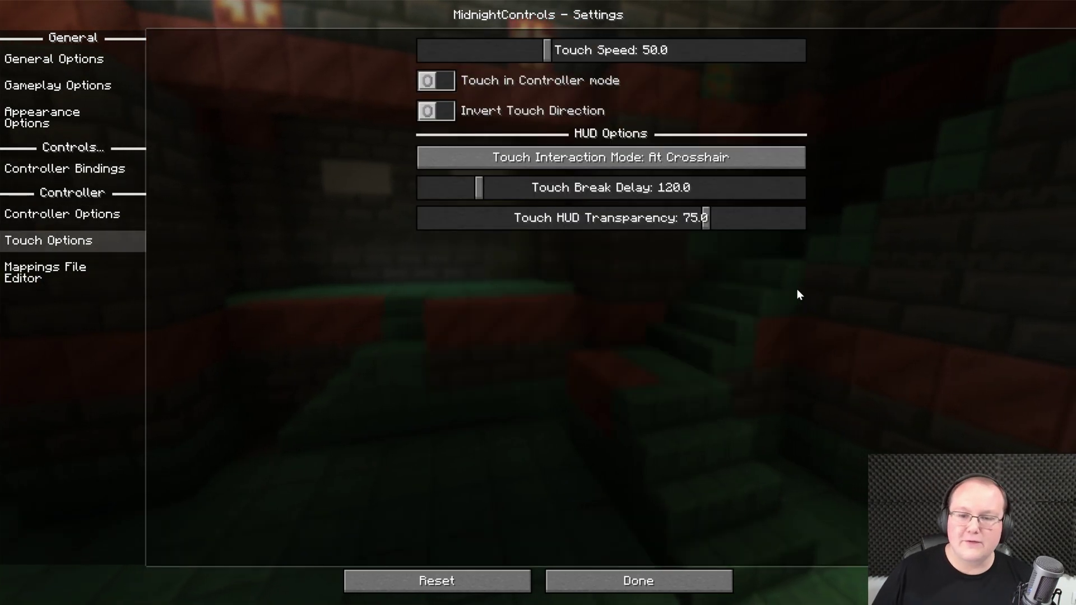
key(Escape)
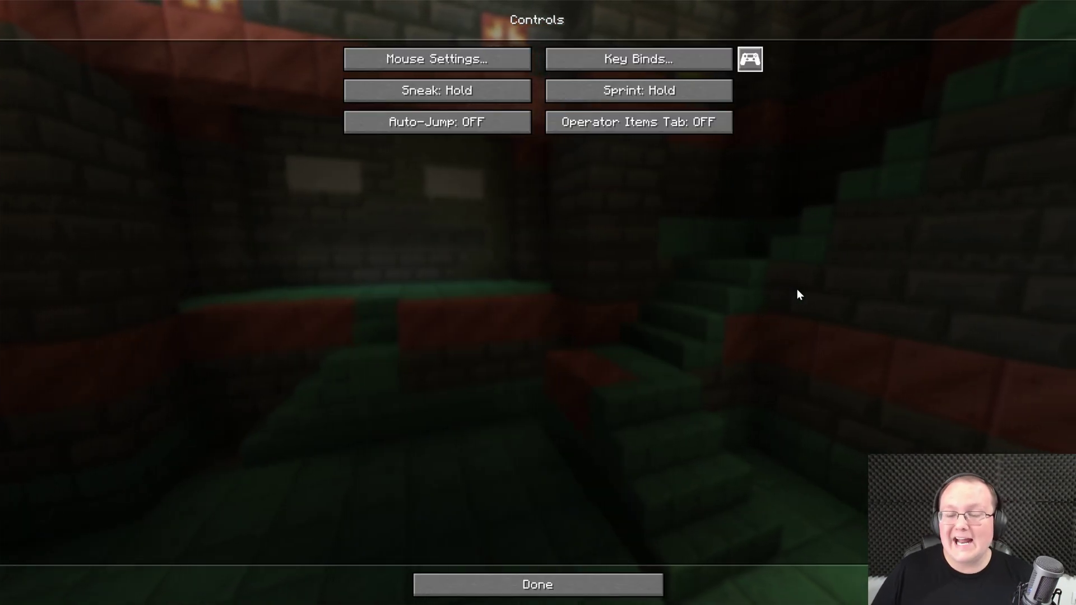
key(Escape)
key(Escape)
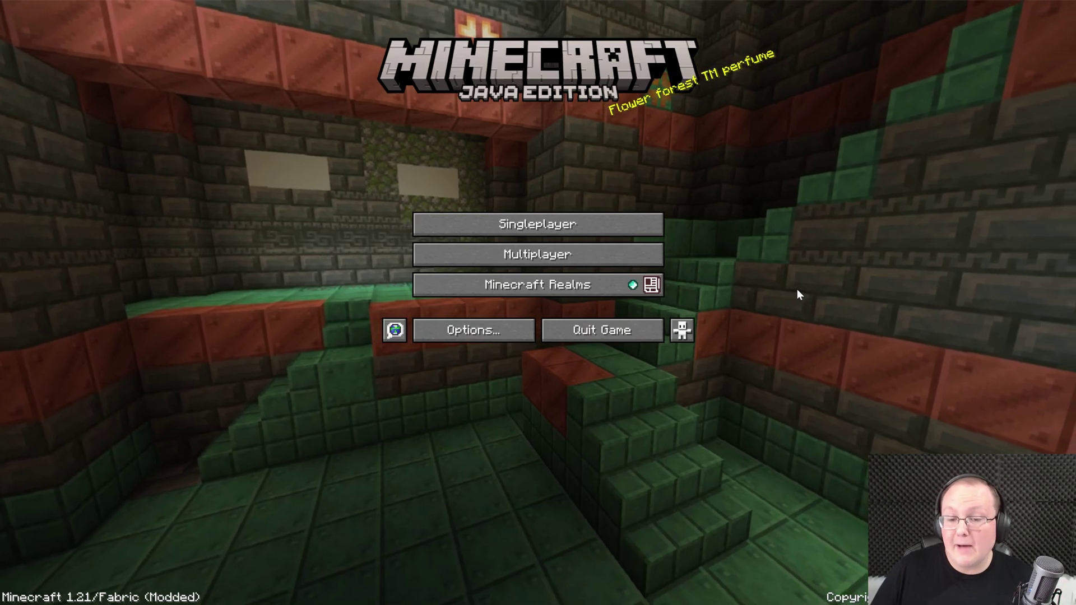
Open Multiplayer, accept the third-party caution, and join the SimpleGameHosting.com server
key(Down)
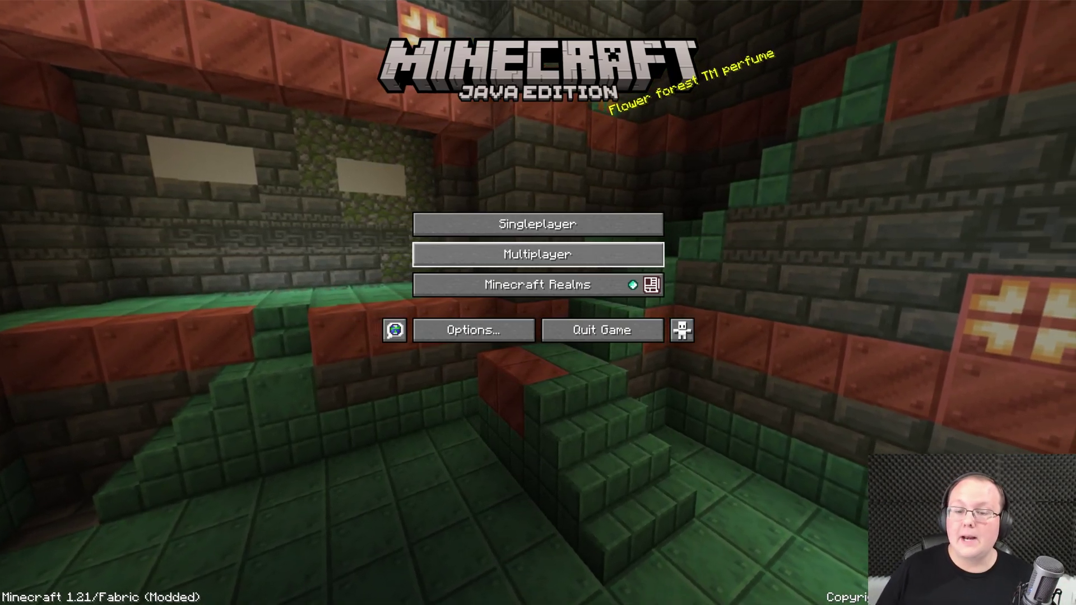
key(Return)
key(Down)
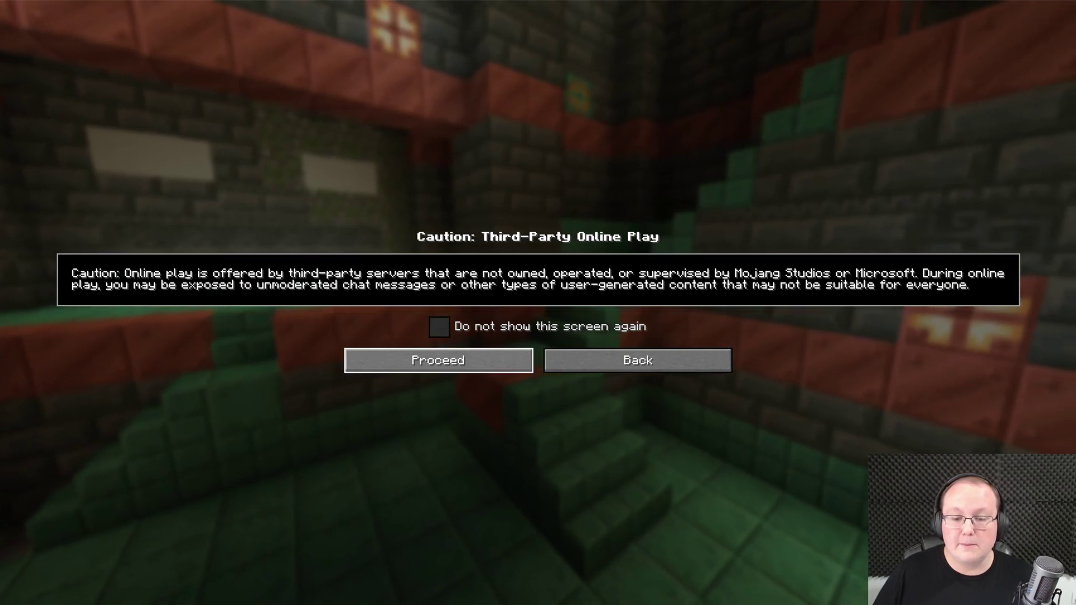
key(Return)
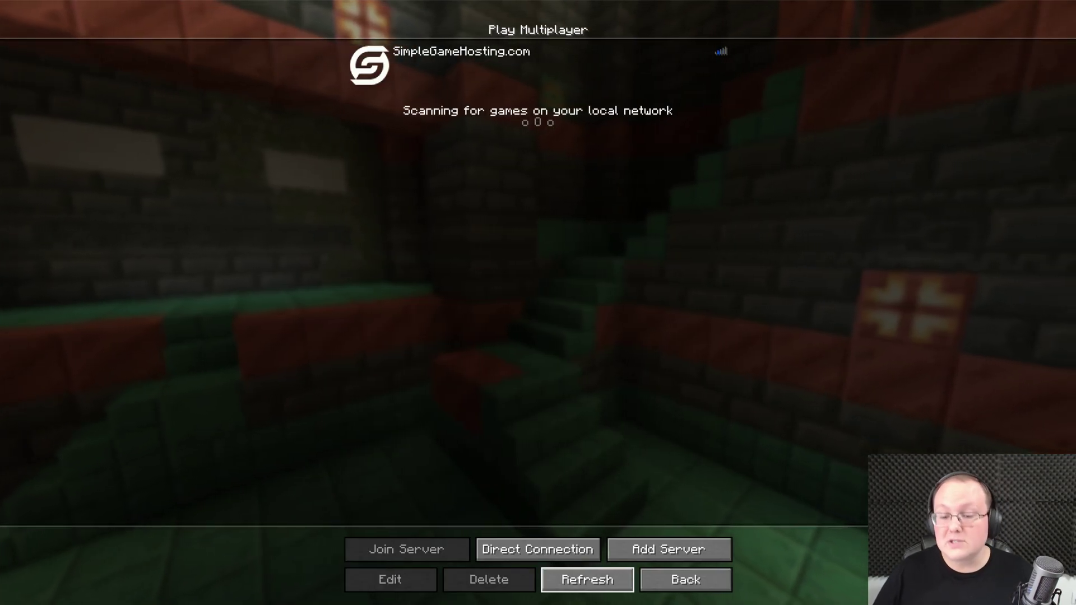
key(Up)
key(Up)
key(Up)
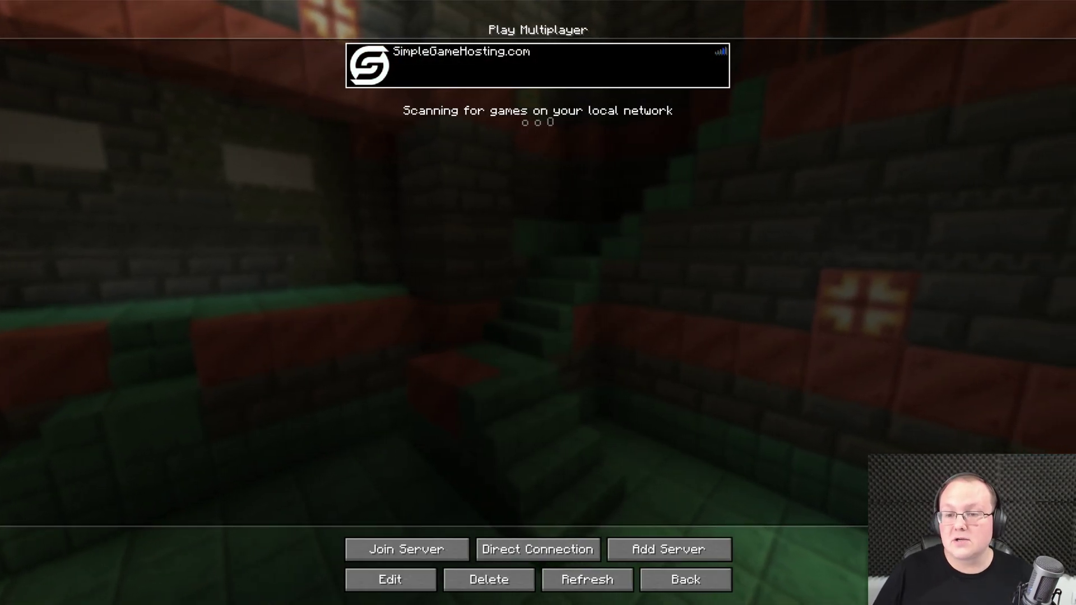
key(Return)
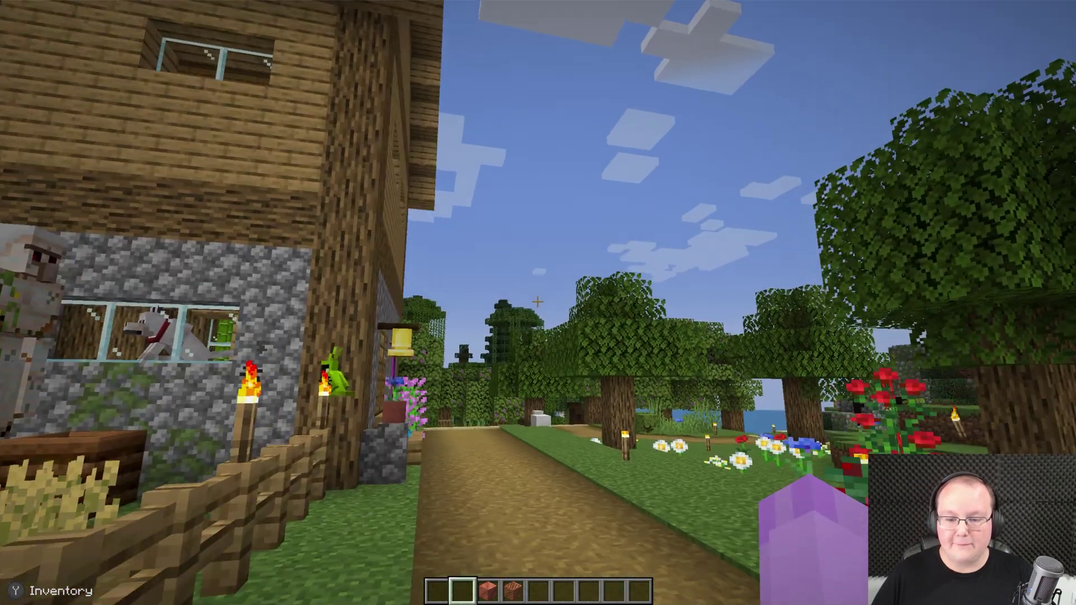
Walk through the village to the wooden steps and dig out the dirt block beside them
key(w)
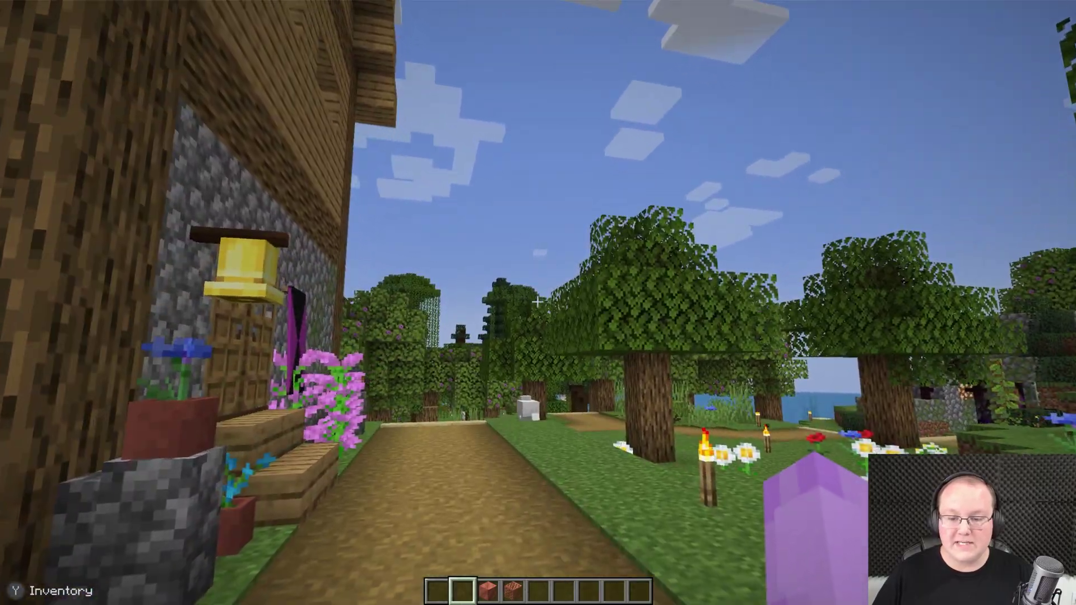
key(w)
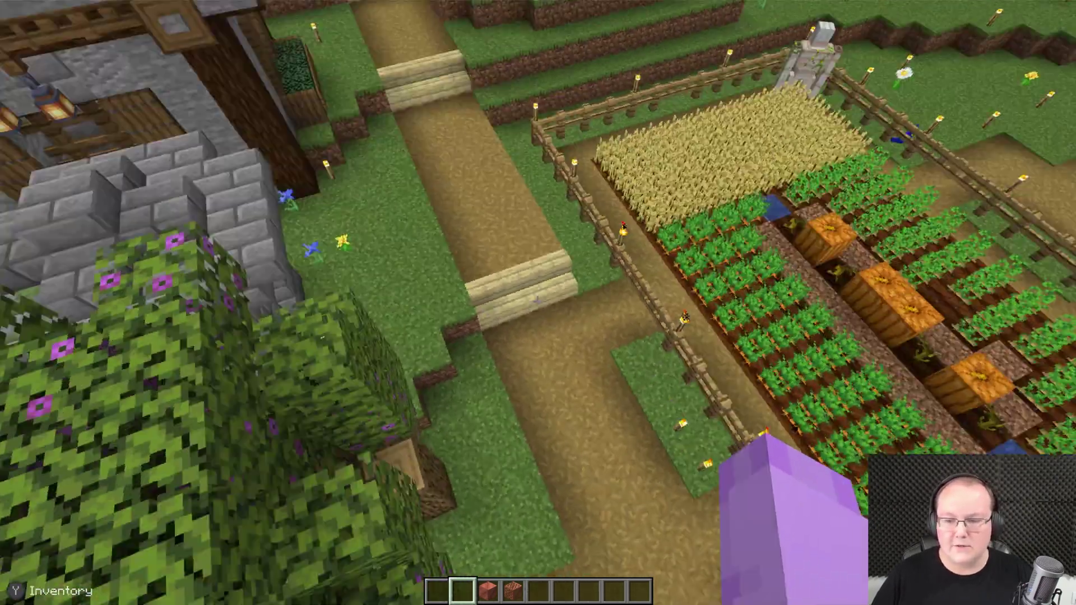
key(w)
key(shift)
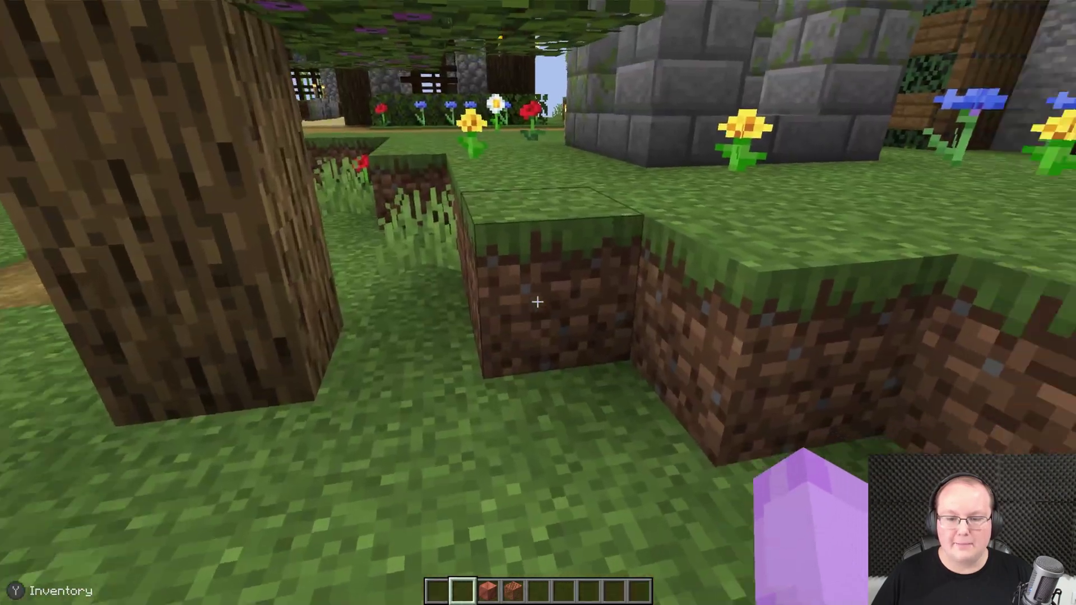
click(537, 302)
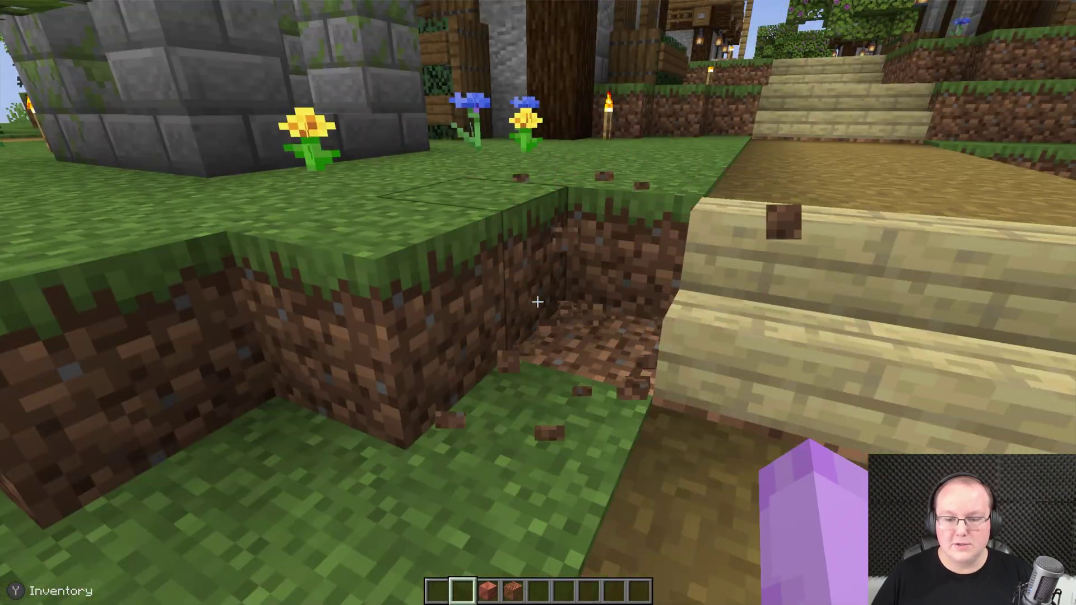
Place a Copper Grate in the dug hole, then break it again
key(w)
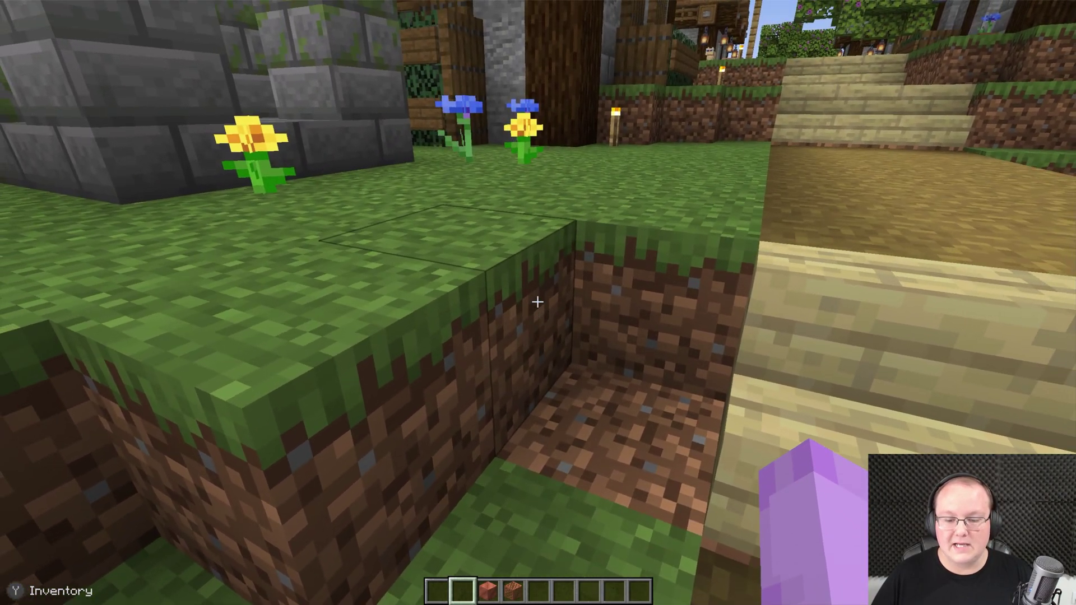
scroll(537, 302, down, 1)
right_click(537, 302)
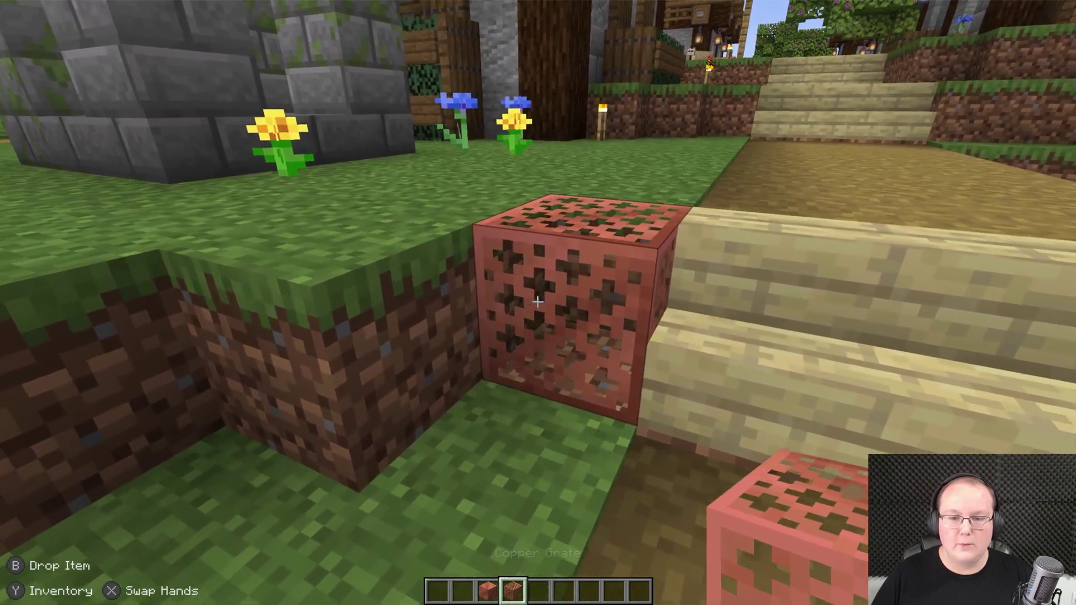
click(538, 302)
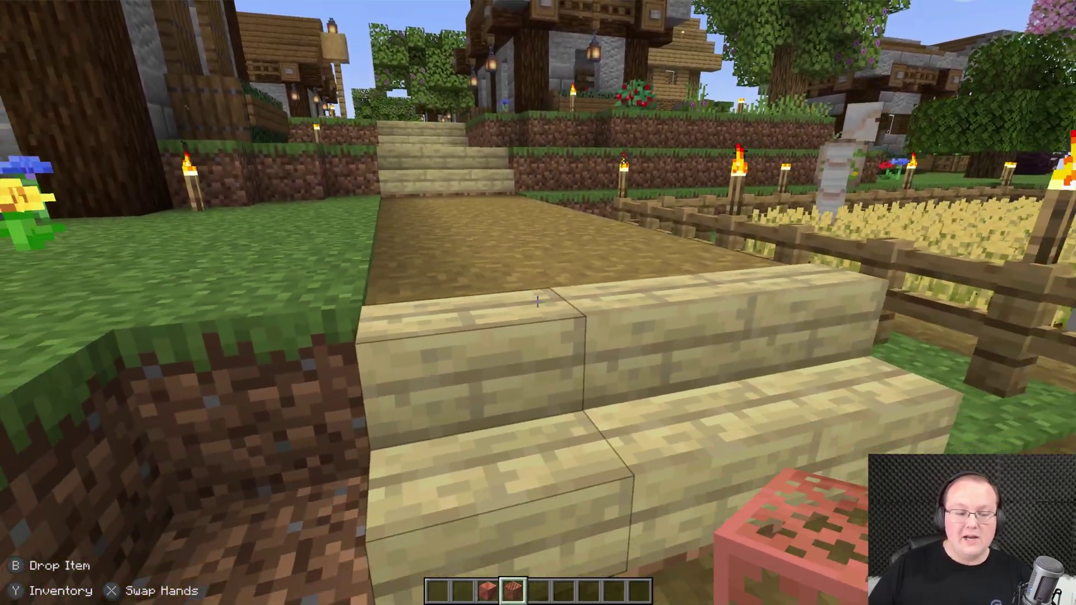
Put a 64-stack of Grass Blocks from the creative Natural Blocks tab into the first hotbar slot
key(e)
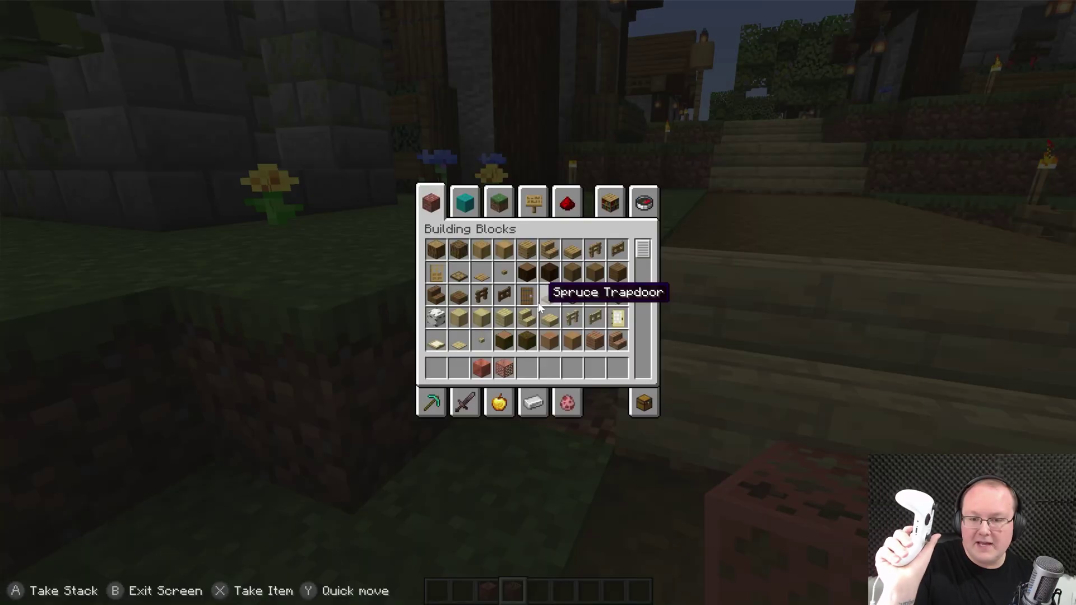
click(499, 202)
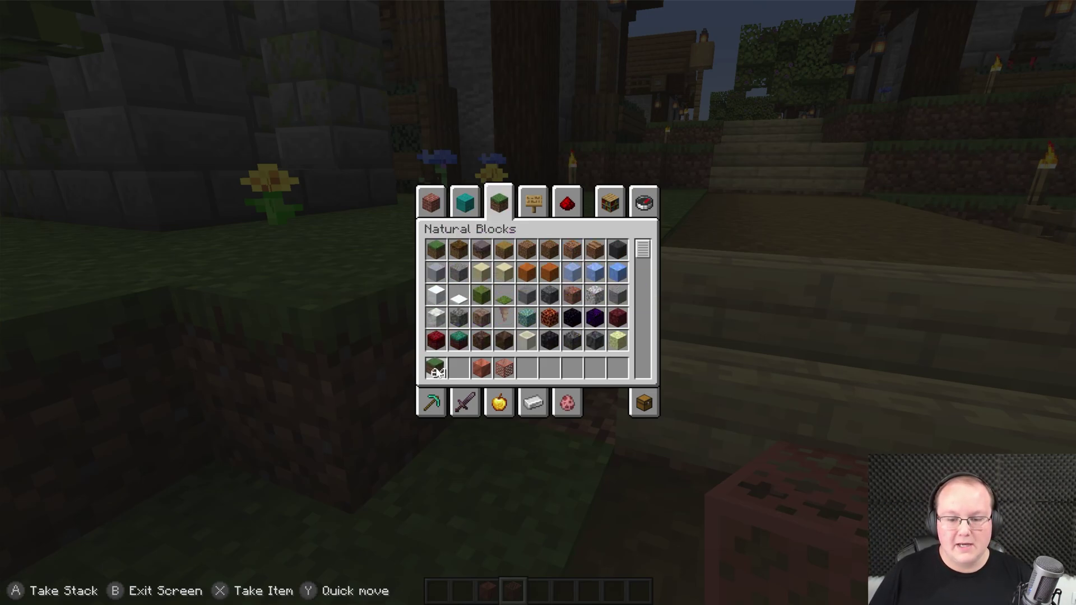
key(e)
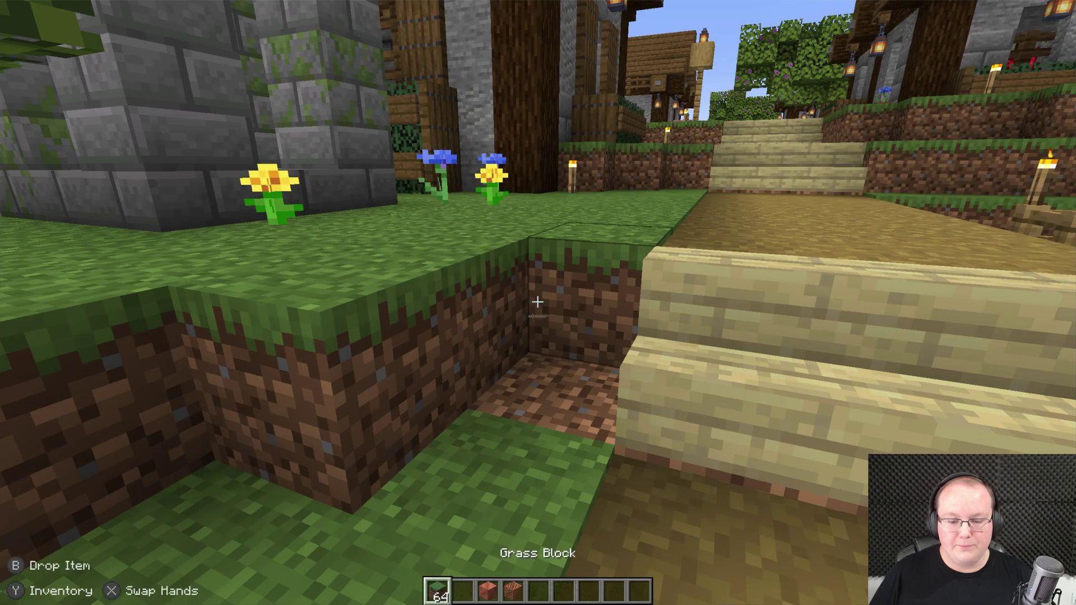
key(s)
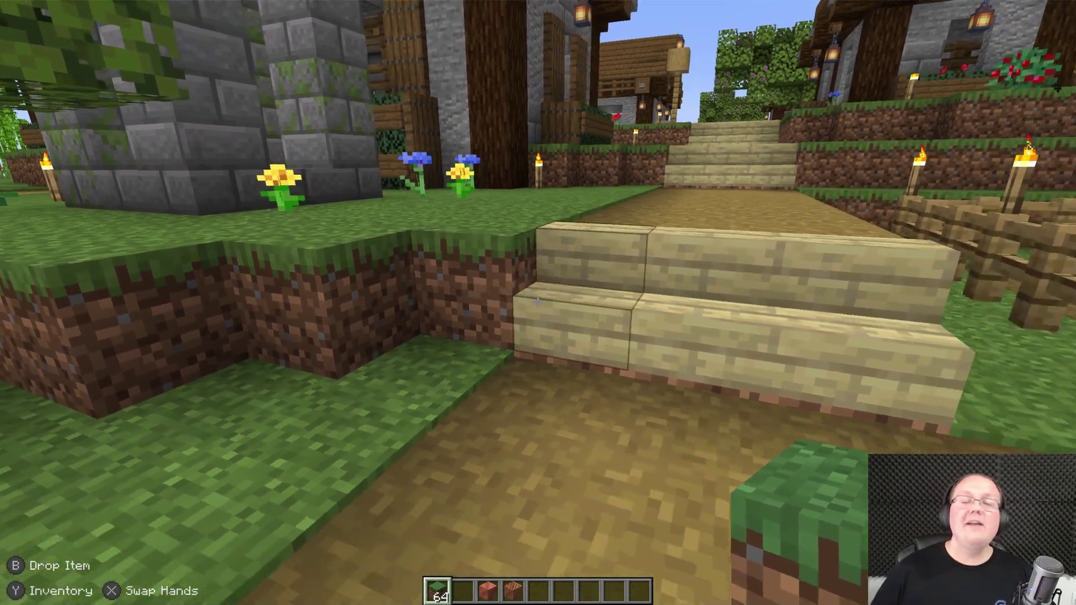